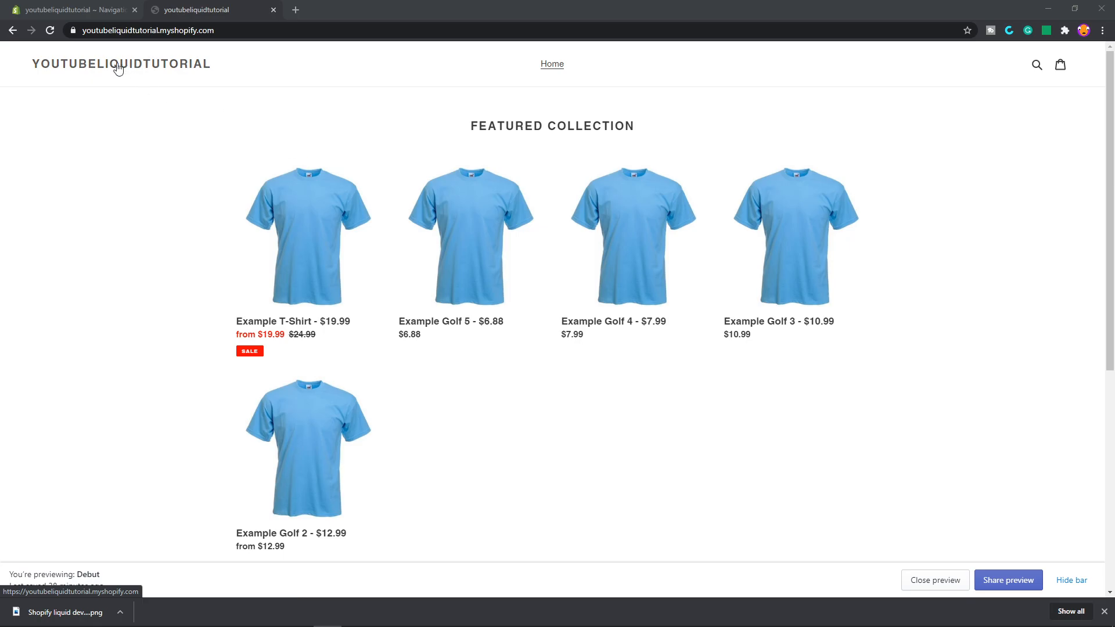
# In the store admin, open the online store's Main menu from the navigation settings for editing.
pyautogui.click(103, 13)
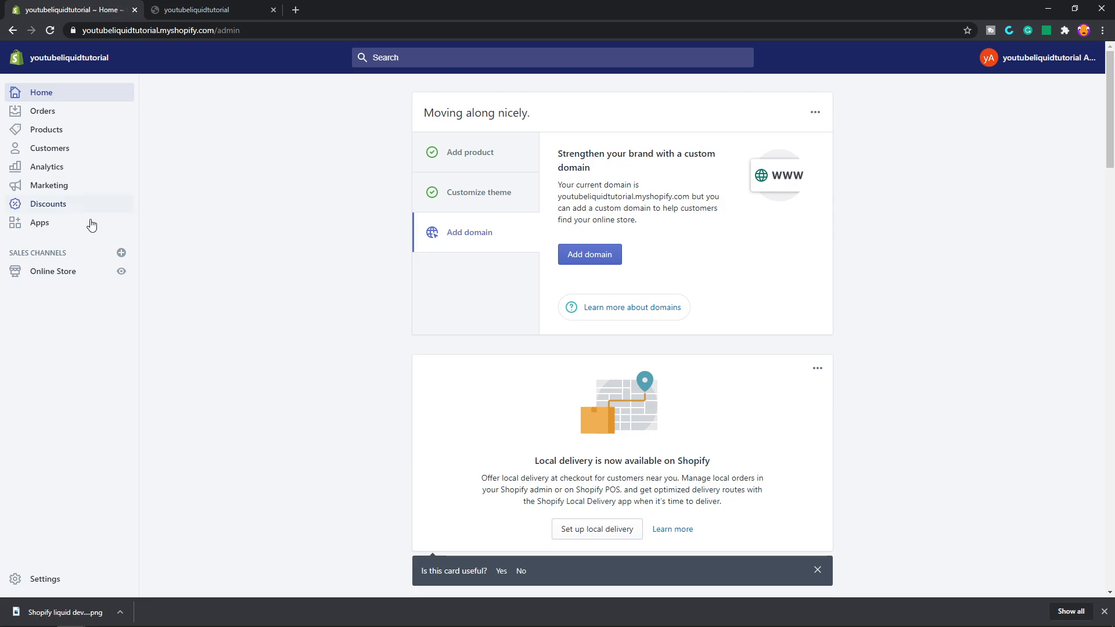
pyautogui.click(65, 279)
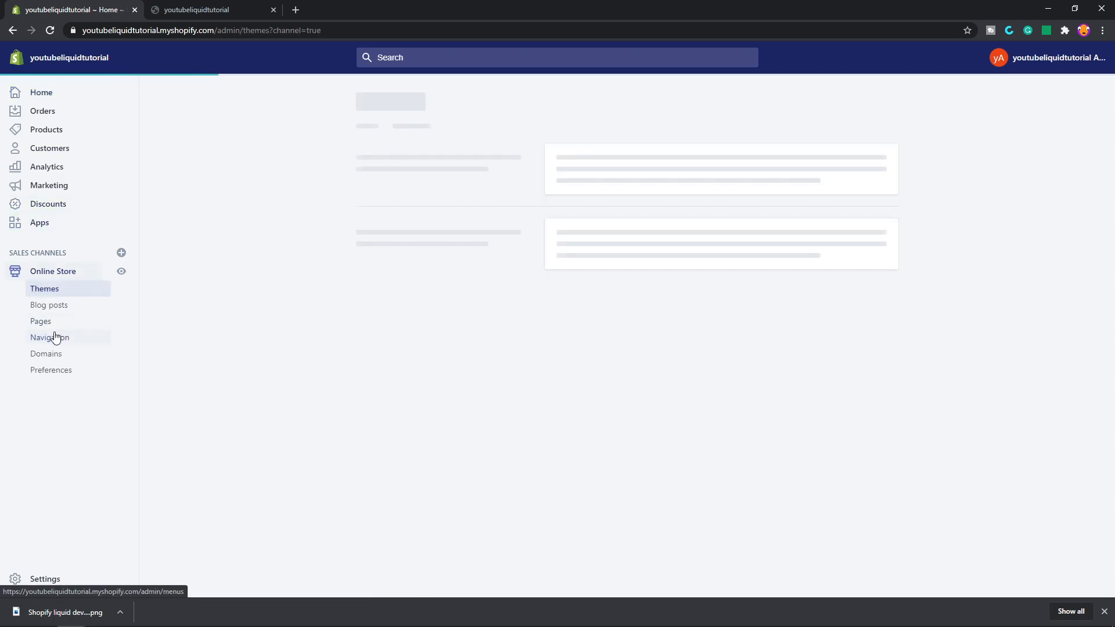
pyautogui.click(56, 343)
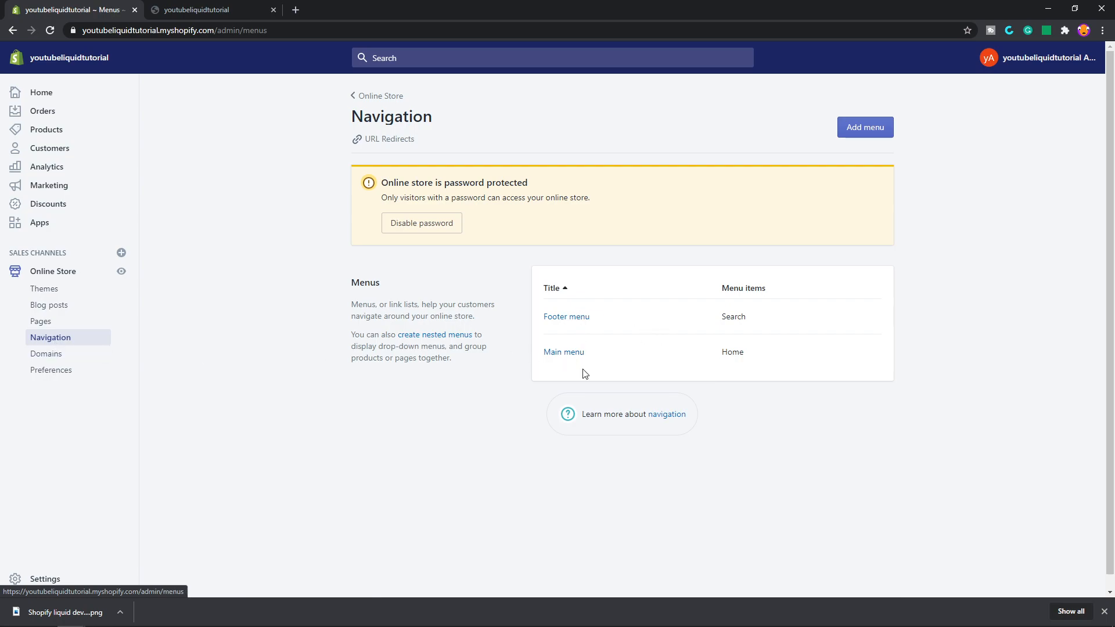
pyautogui.click(569, 356)
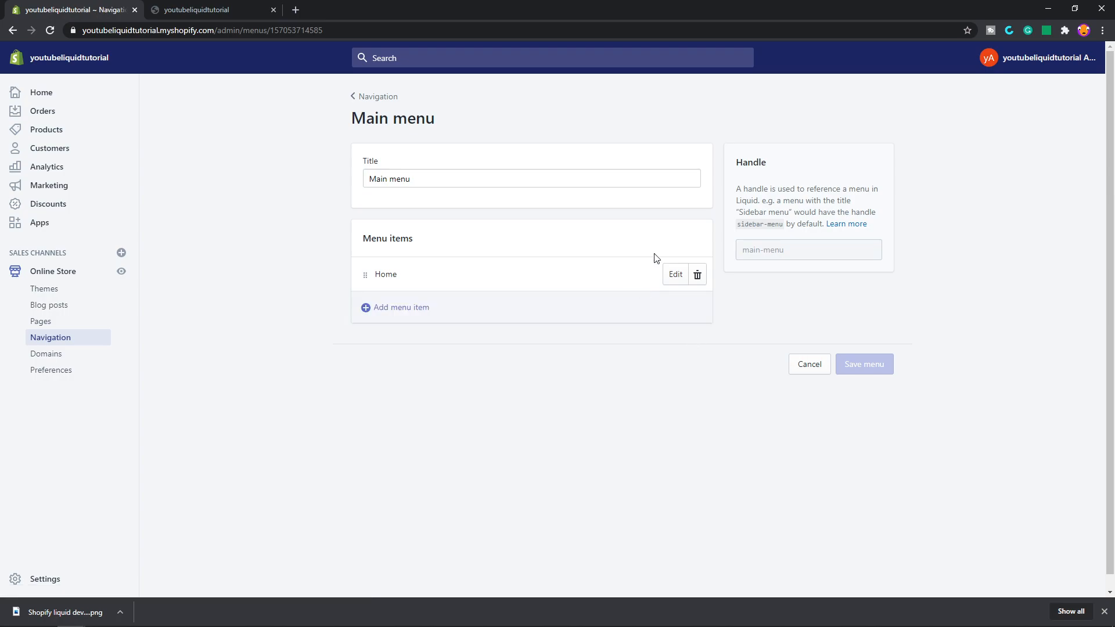
# Add a main menu item named Products that links to the home page.
pyautogui.click(407, 313)
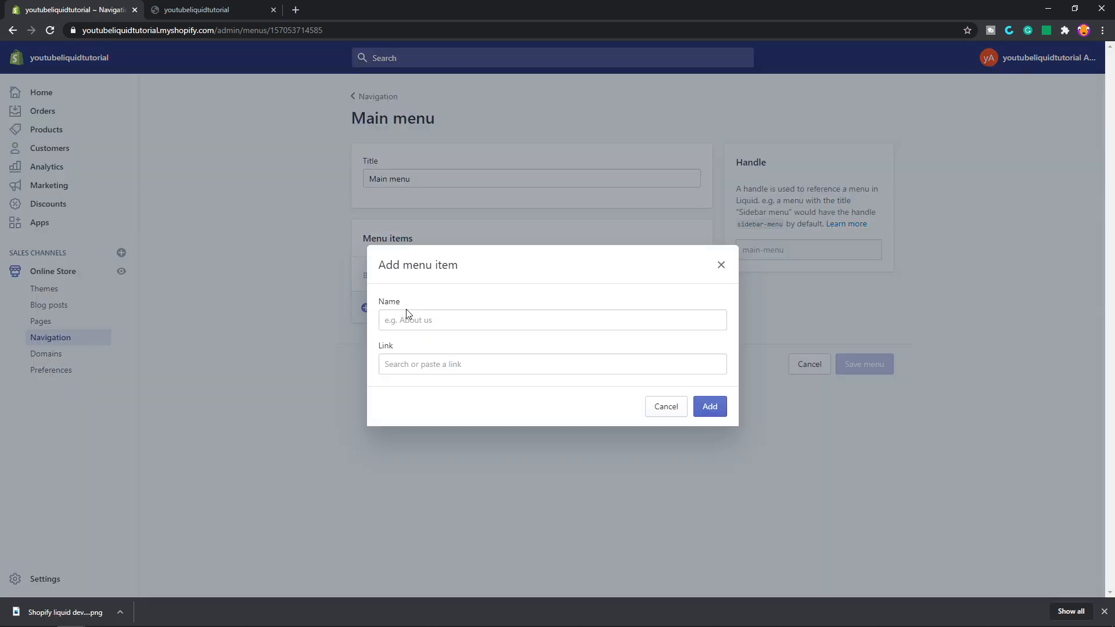
pyautogui.click(416, 327)
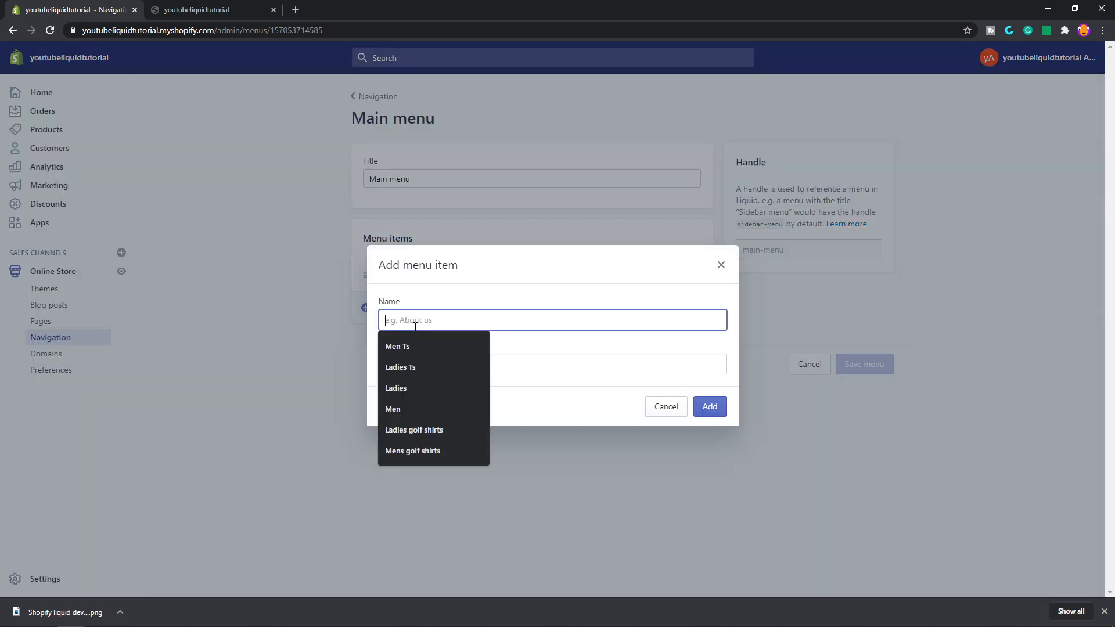
pyautogui.write('Products')
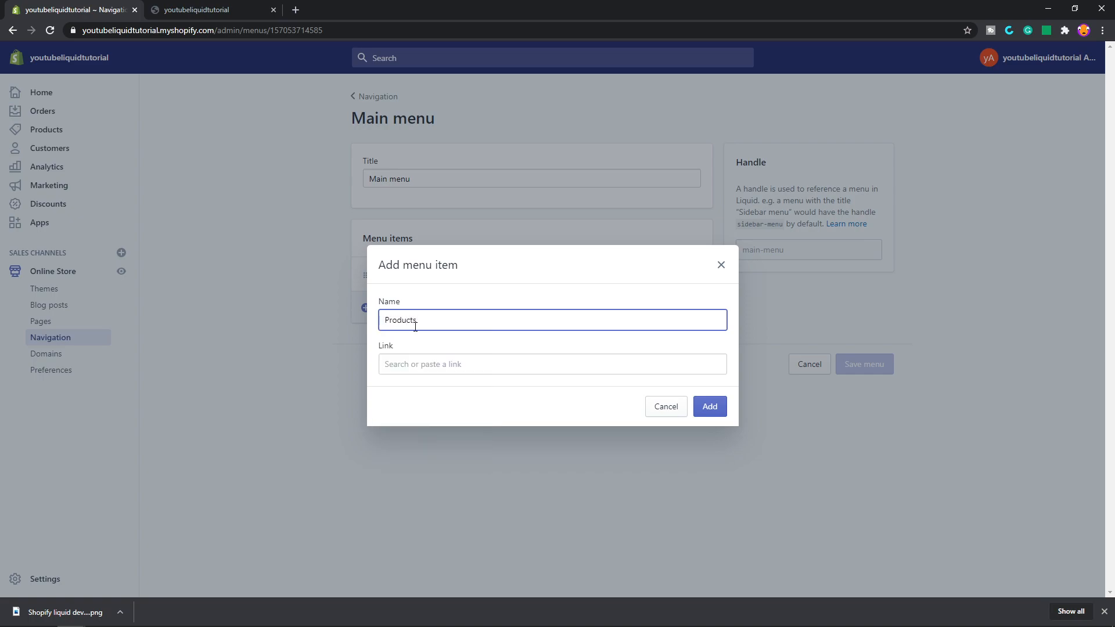
pyautogui.click(448, 369)
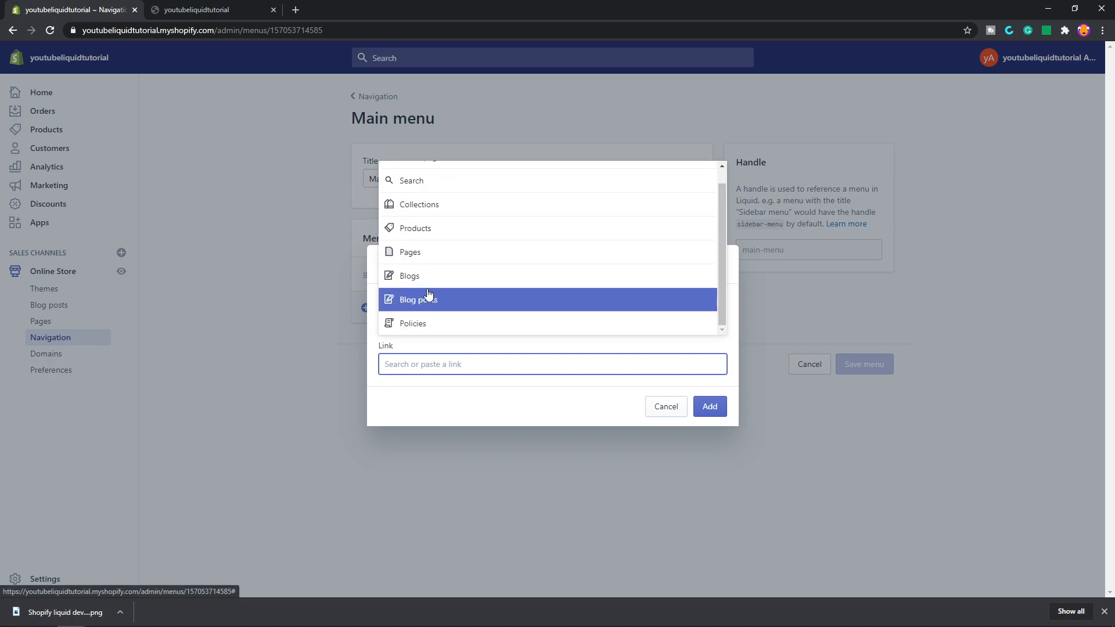
pyautogui.click(426, 177)
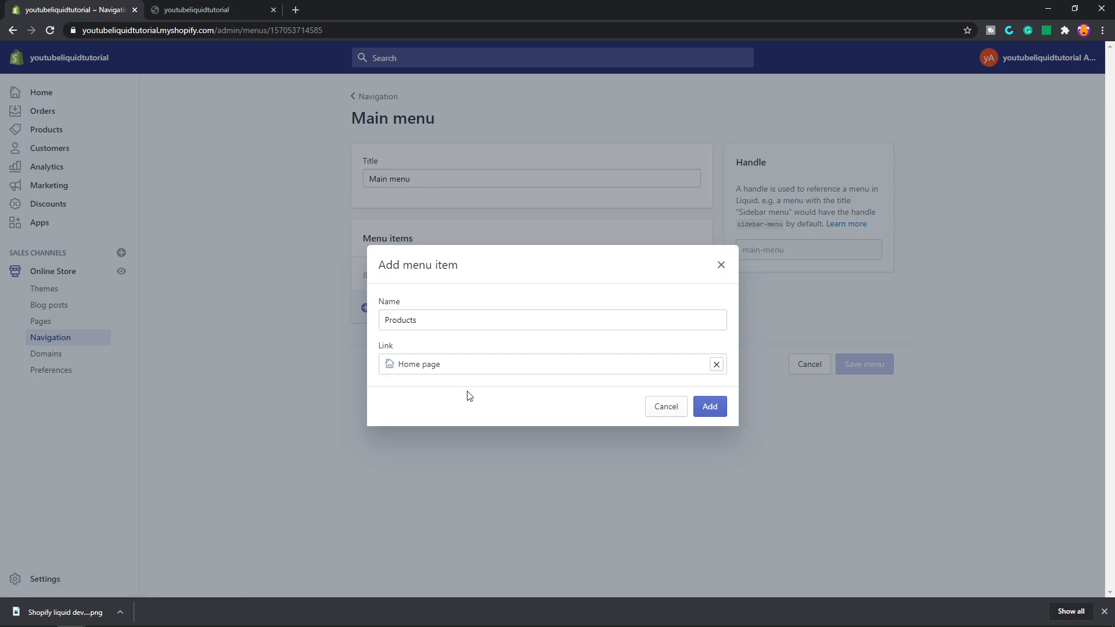
pyautogui.click(719, 408)
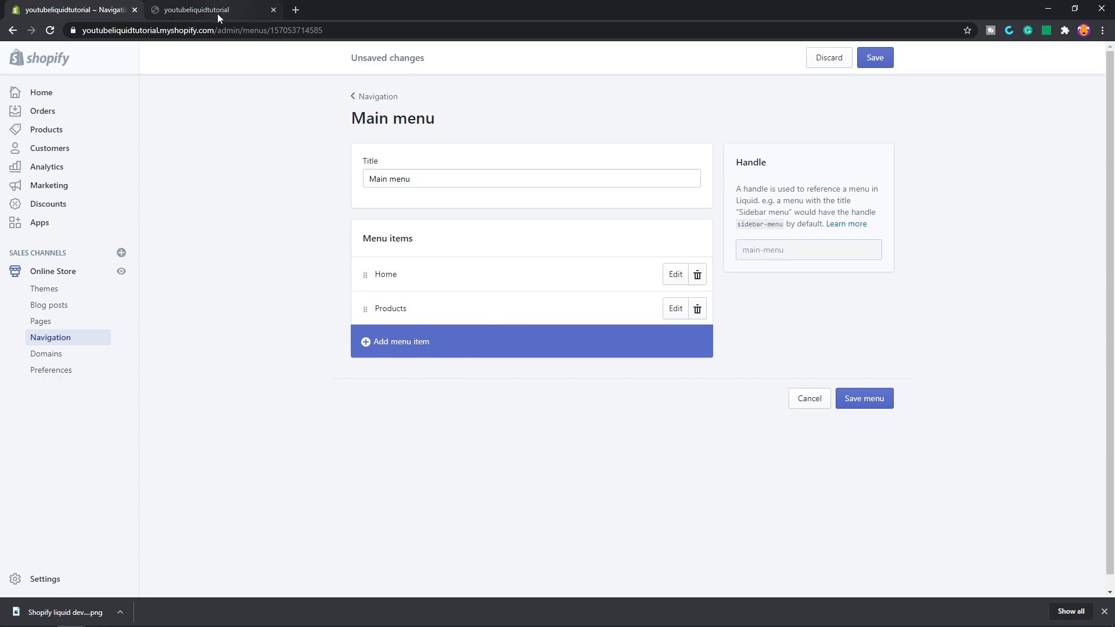
# Add a menu item named Collector Cars linking to the home page and nest it under Products.
pyautogui.click(397, 349)
pyautogui.click(423, 323)
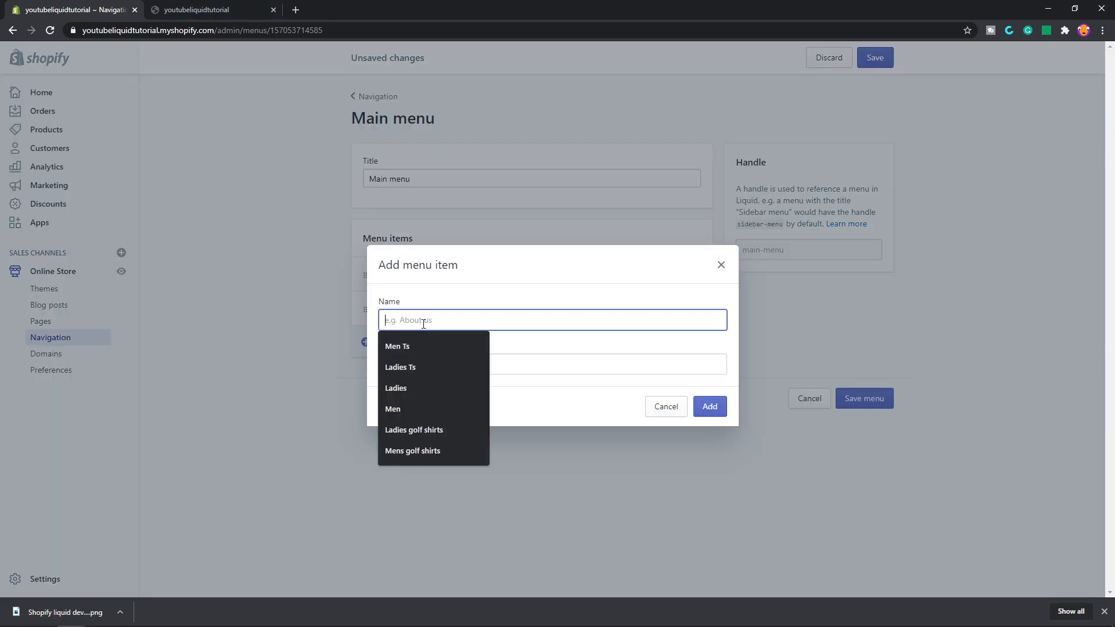
pyautogui.write('Collector Ga')
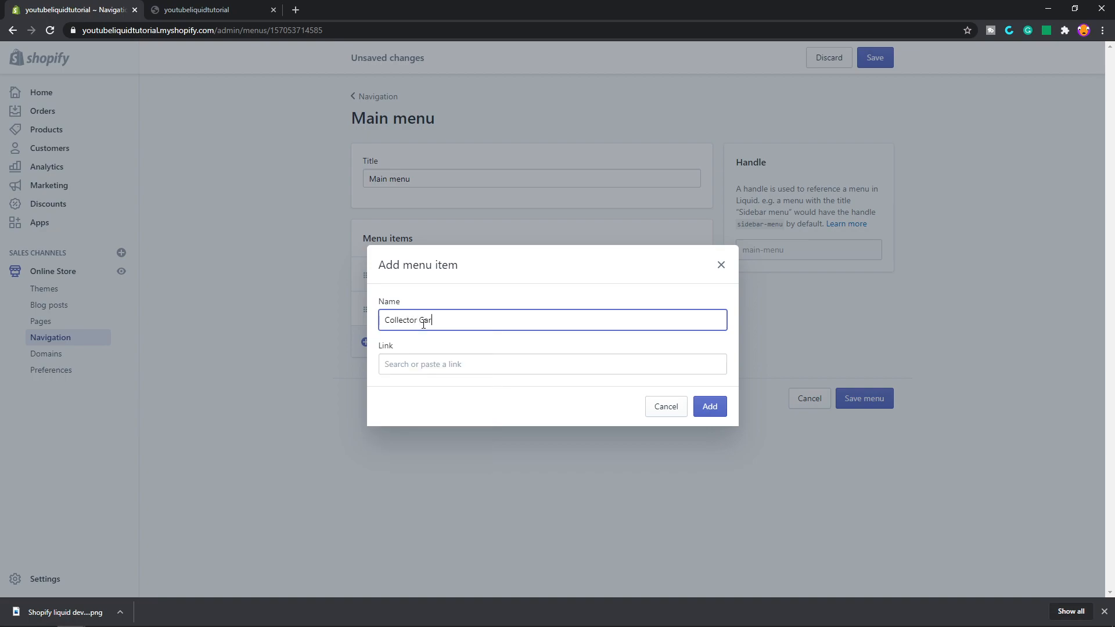
pyautogui.click(421, 366)
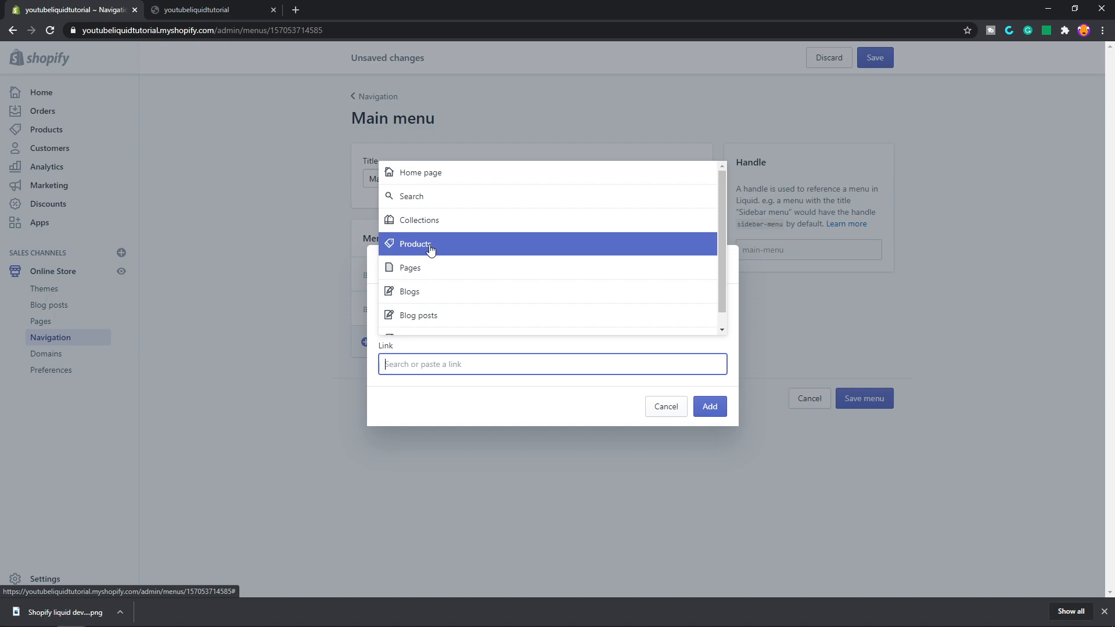
pyautogui.click(438, 175)
pyautogui.click(716, 414)
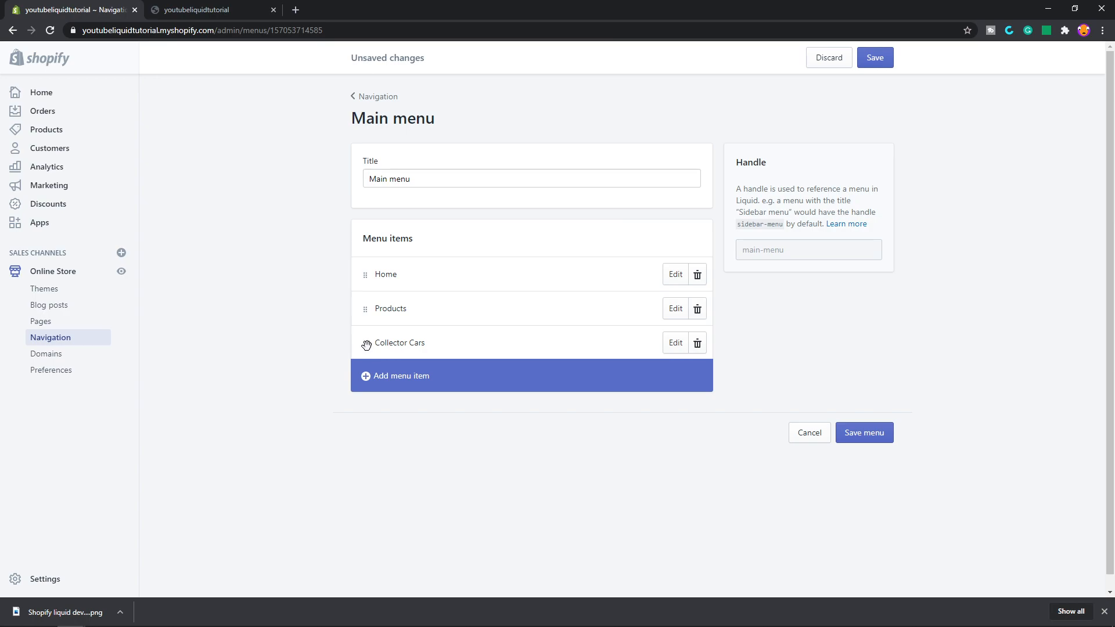
pyautogui.moveTo(362, 345); pyautogui.dragTo(443, 330)
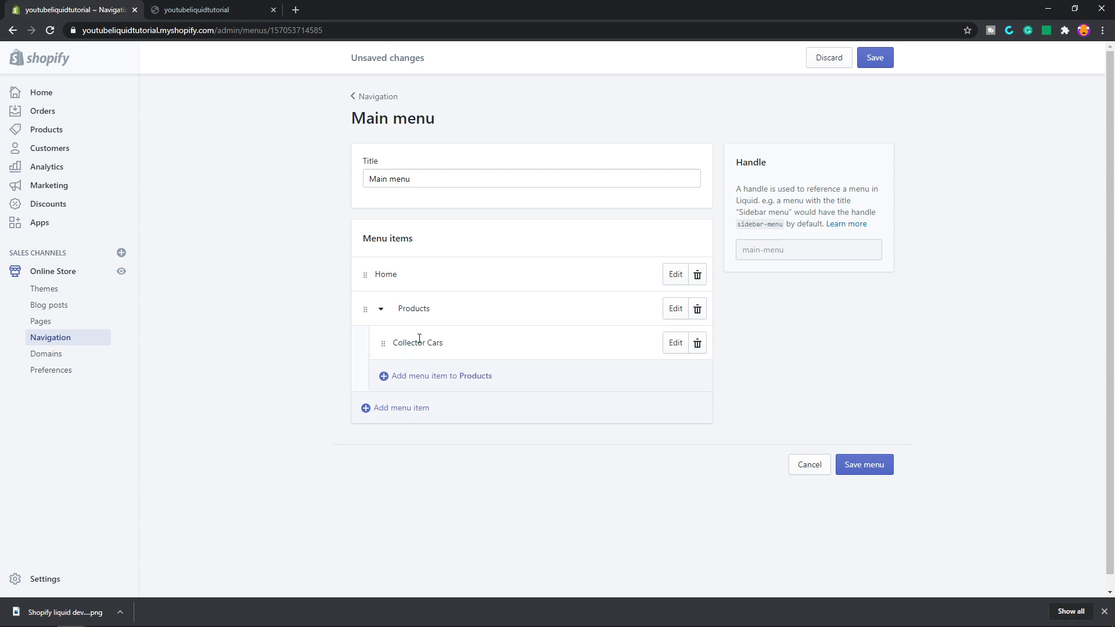
# Add a sub-item named Dolls under Products, linking to the home page.
pyautogui.click(420, 377)
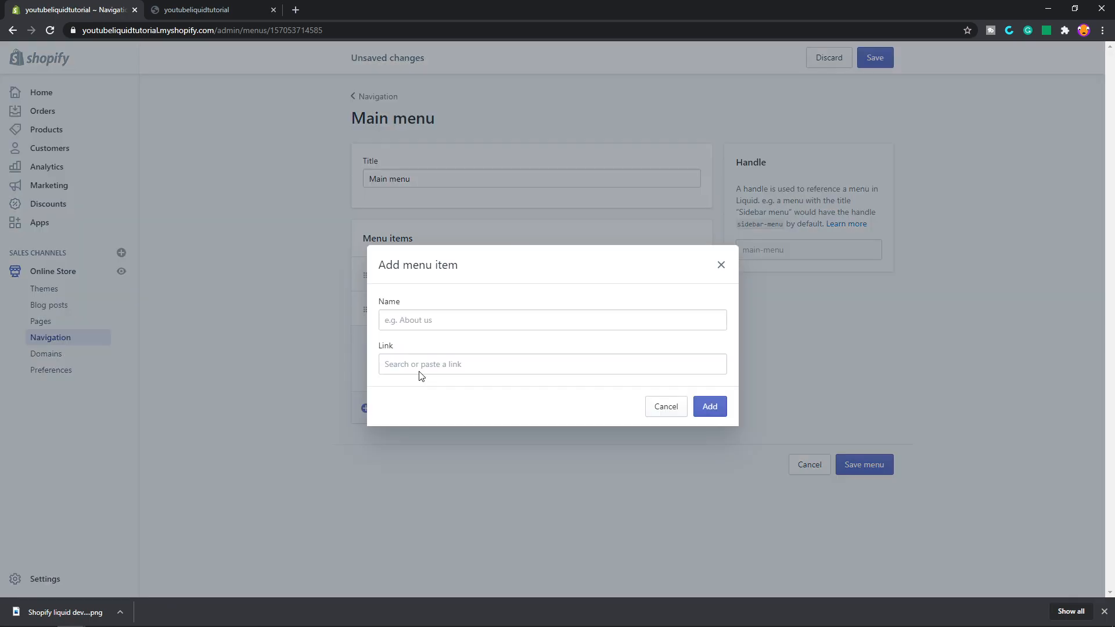
pyautogui.click(417, 314)
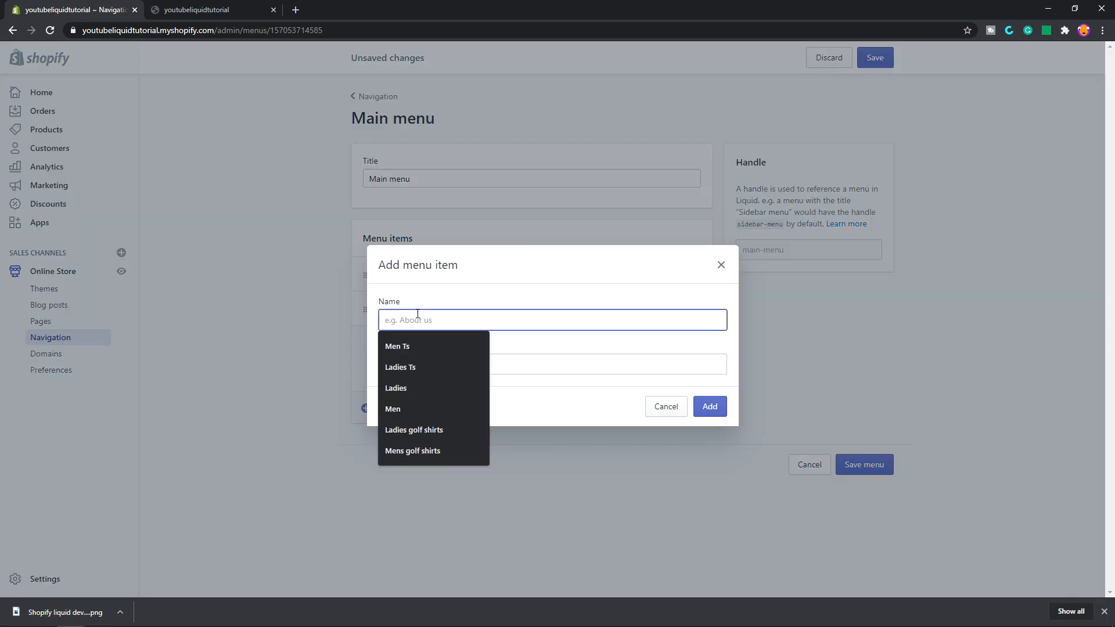
pyautogui.write('Dolls')
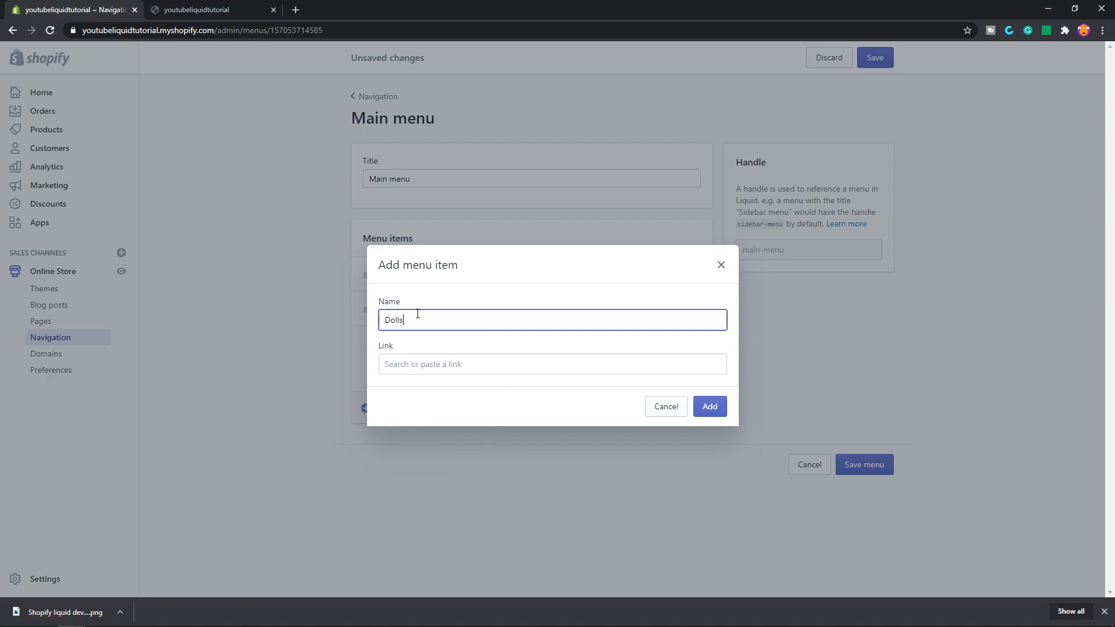
pyautogui.click(436, 357)
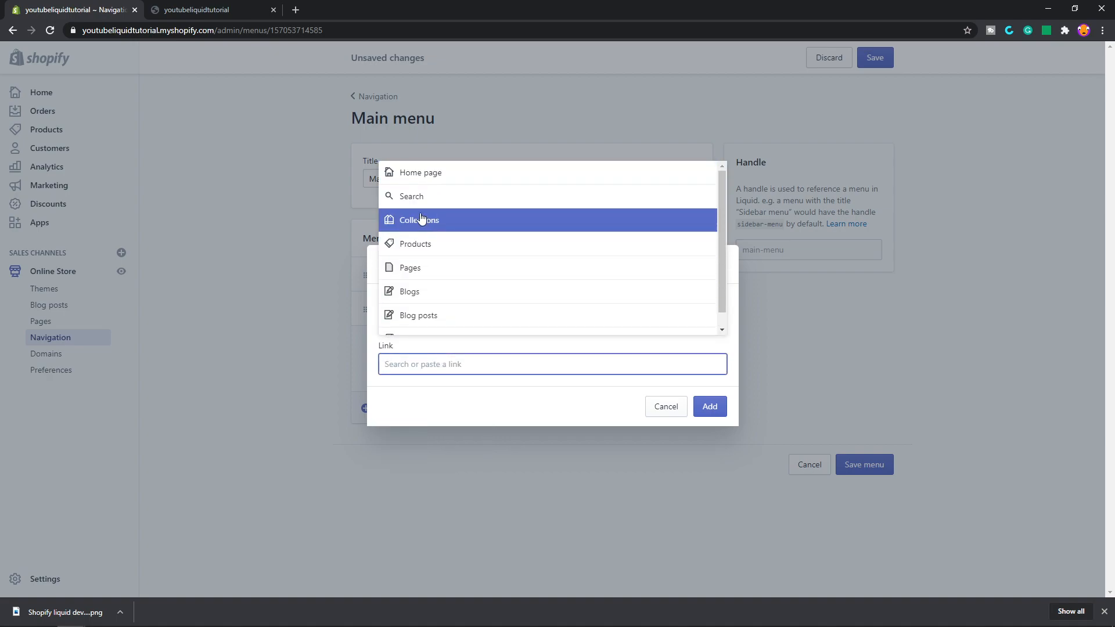
pyautogui.click(424, 182)
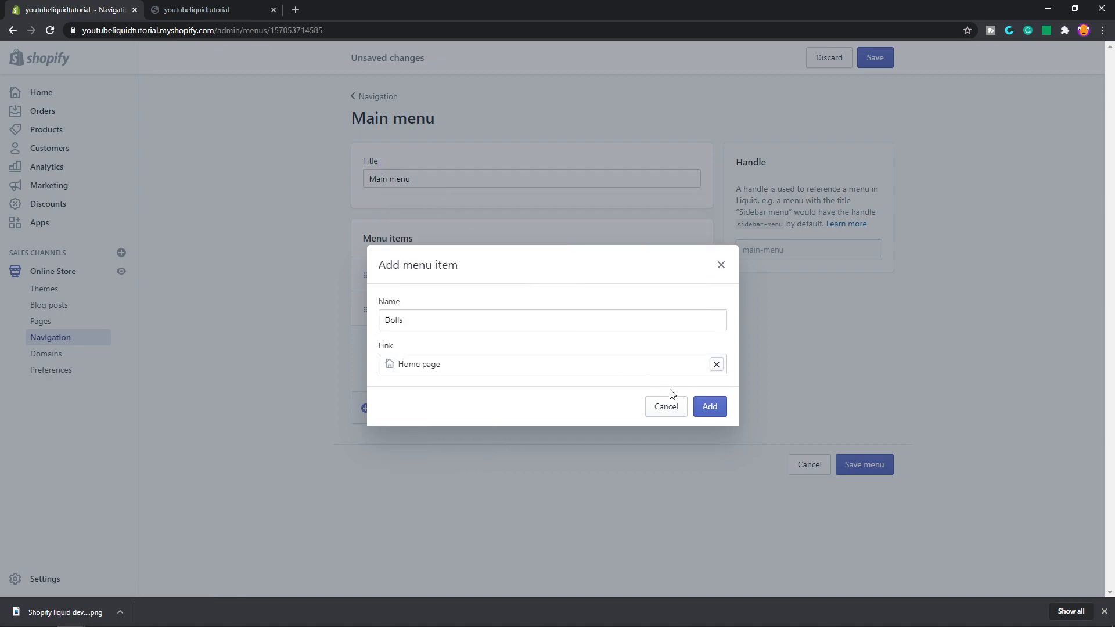
pyautogui.click(714, 410)
# Add a sub-item named Game Consoles under Products, linking to the home page, and save the menu.
pyautogui.click(458, 409)
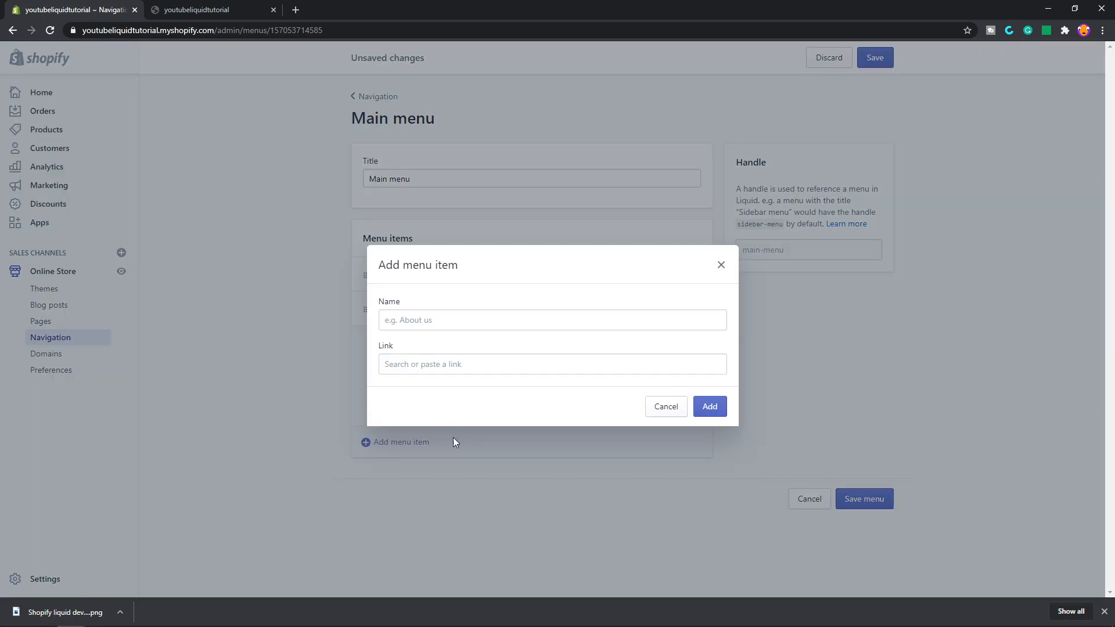
pyautogui.click(424, 326)
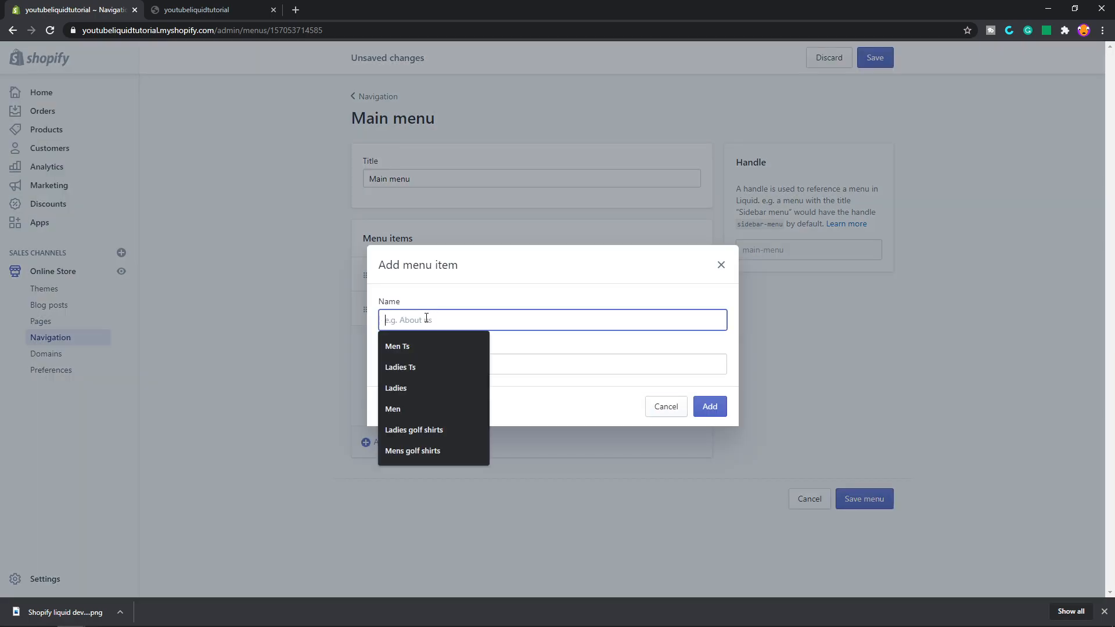
pyautogui.write('Game Console')
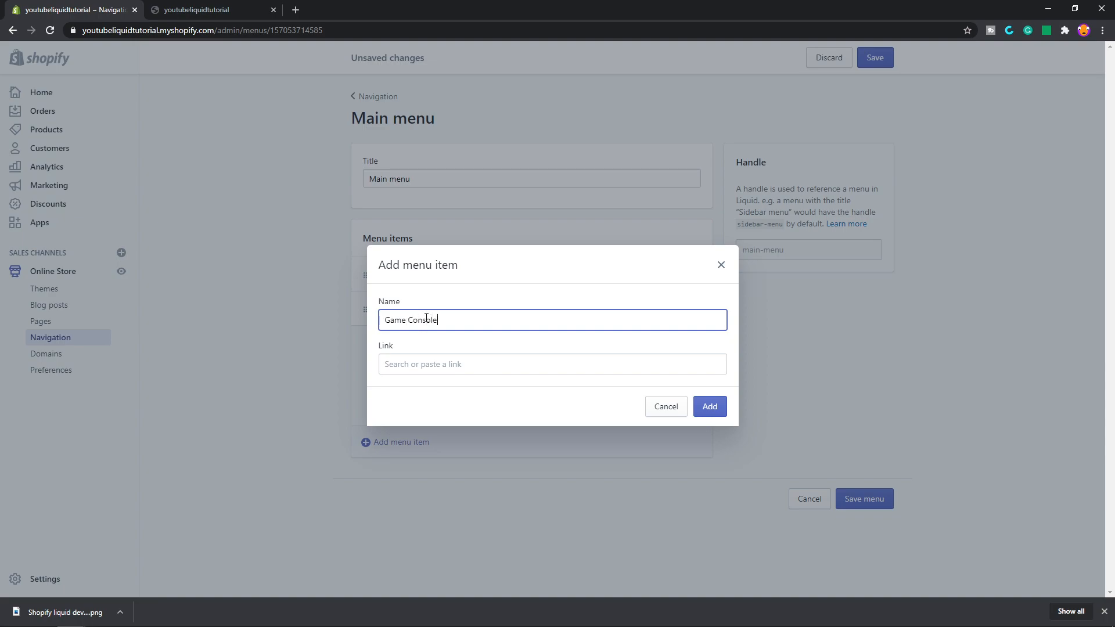
pyautogui.write('s')
pyautogui.click(594, 359)
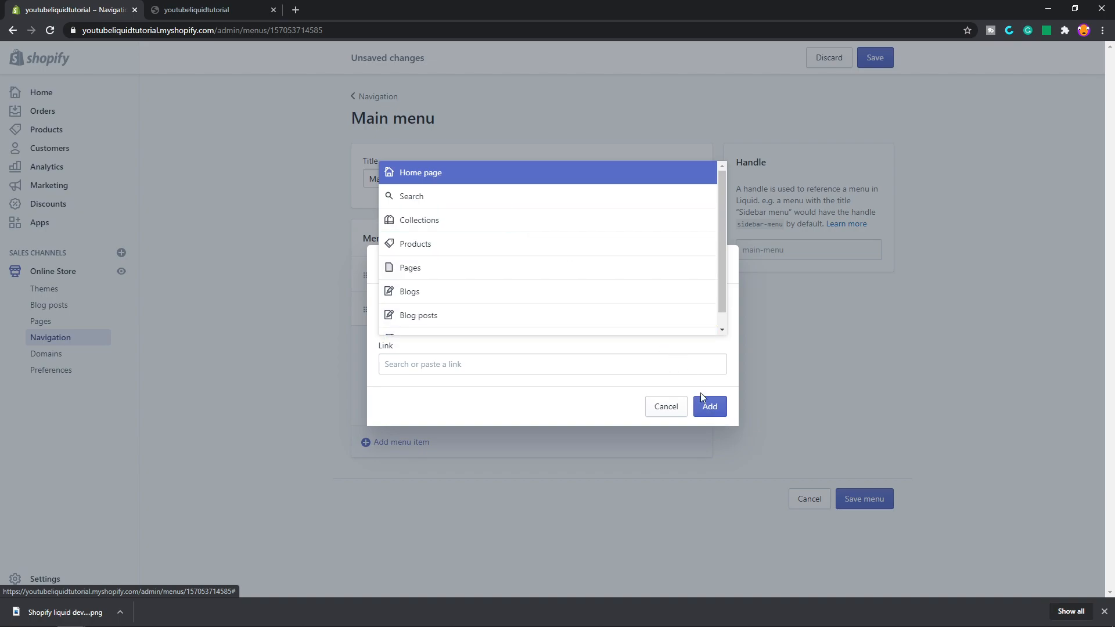
pyautogui.click(711, 408)
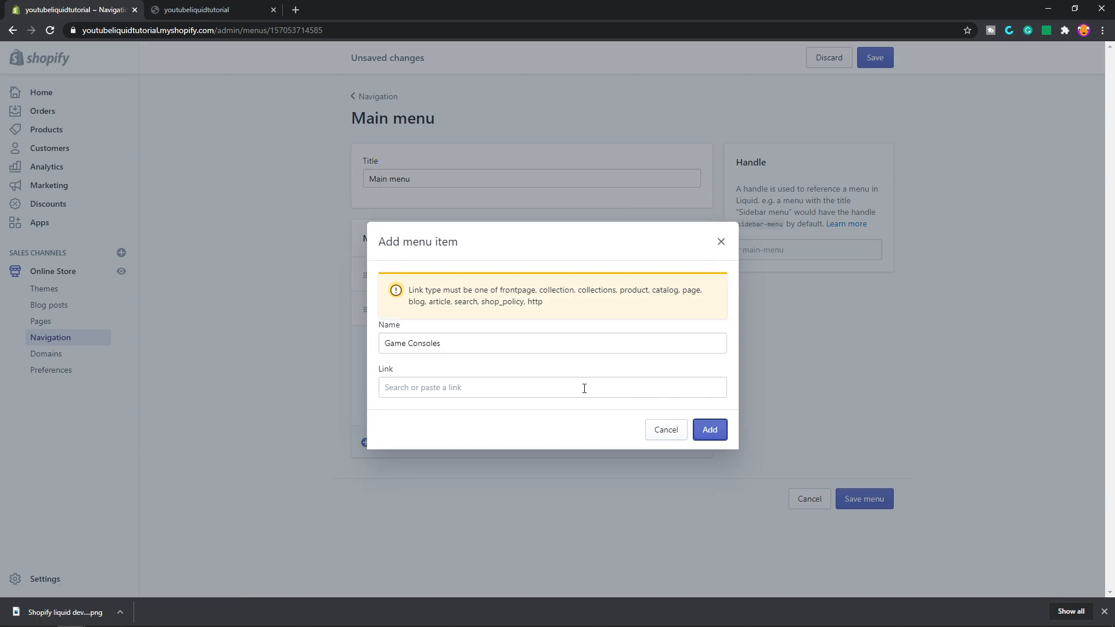
pyautogui.click(582, 387)
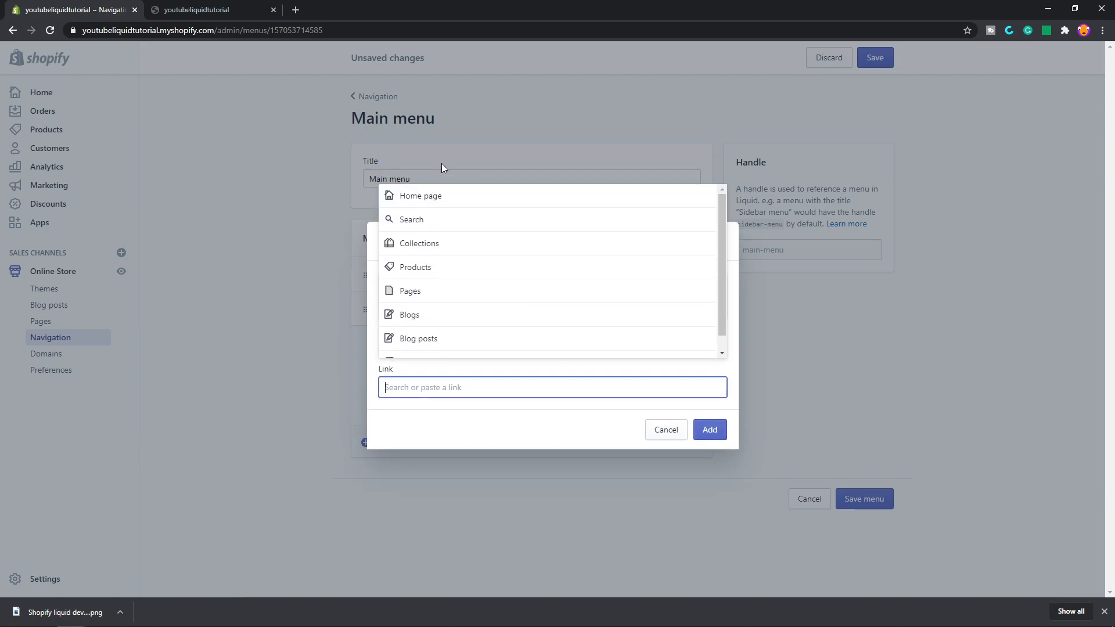
pyautogui.click(428, 192)
pyautogui.click(709, 430)
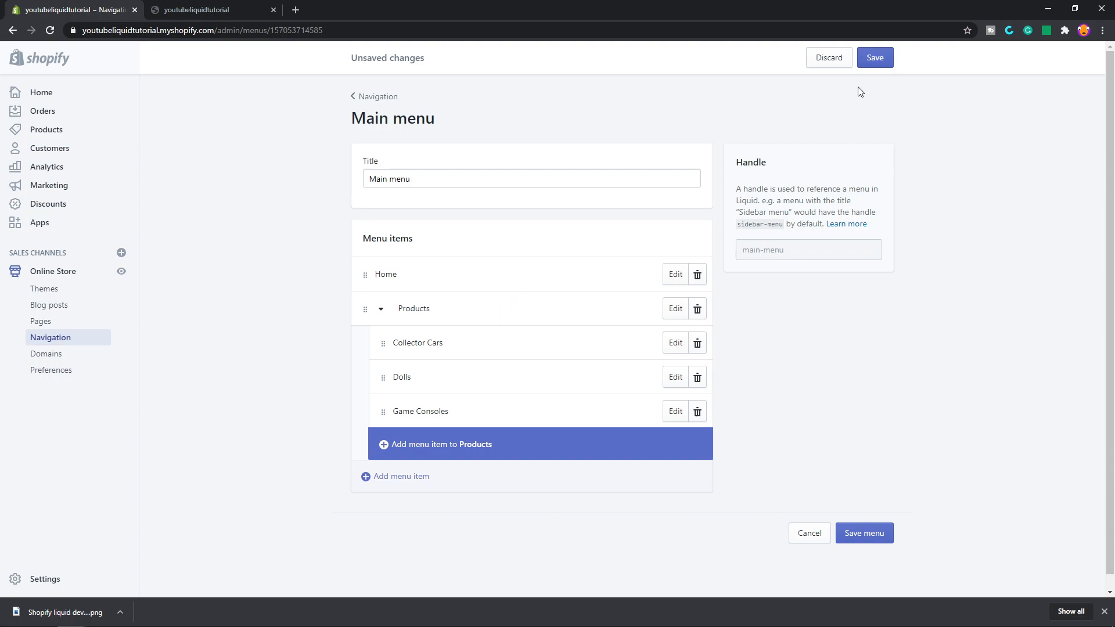
pyautogui.click(875, 58)
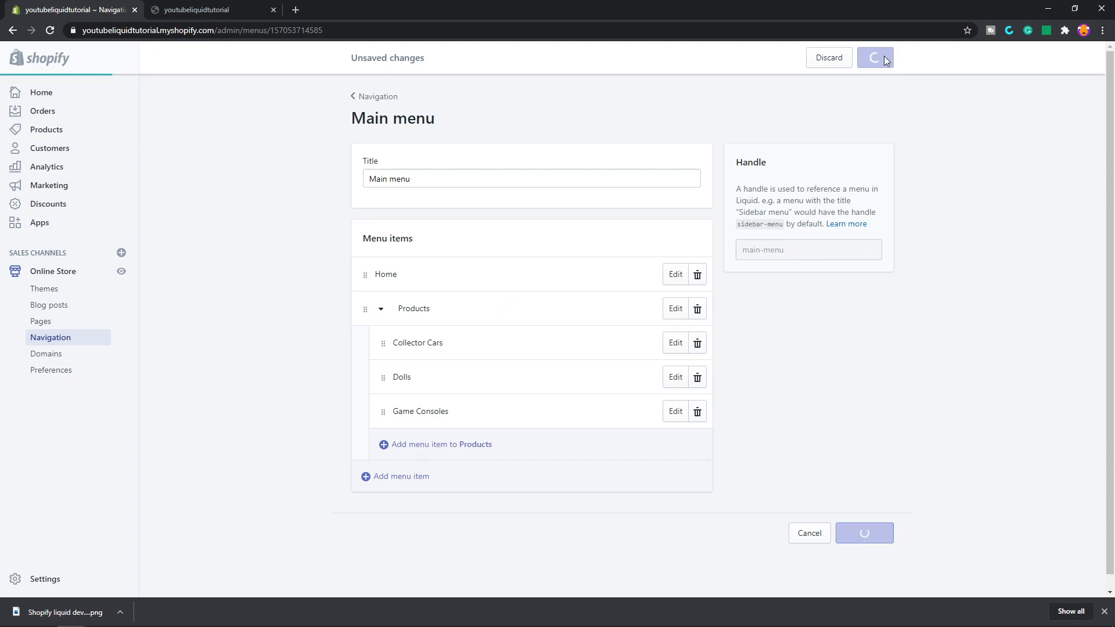
# Reload the storefront preview and examine the entries of the Products drop-down in the header.
pyautogui.click(233, 8)
pyautogui.click(50, 30)
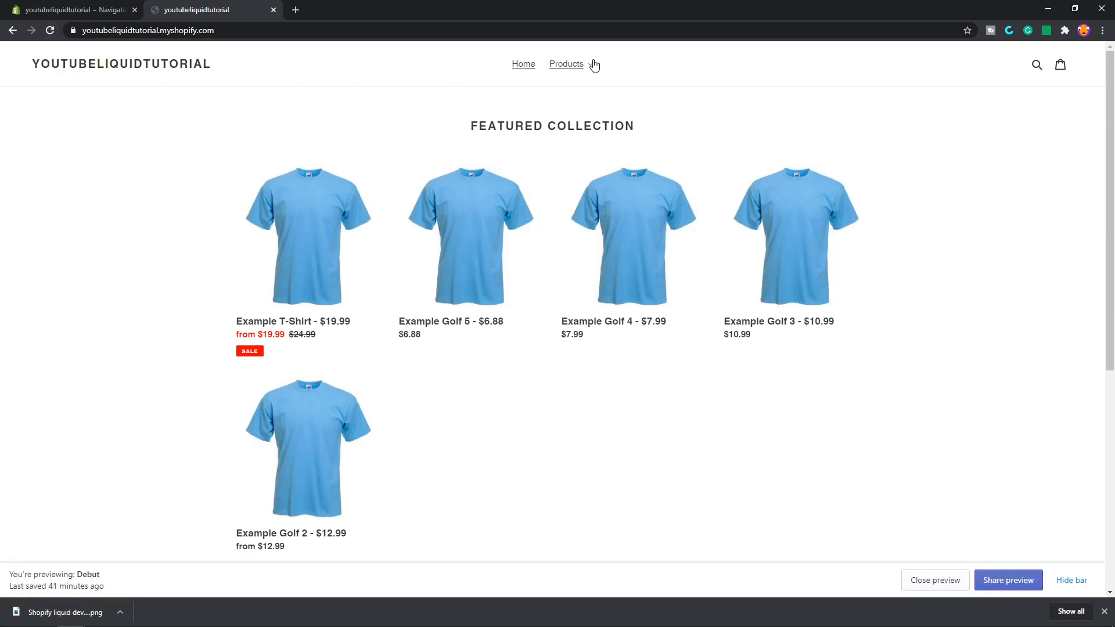
pyautogui.click(593, 64)
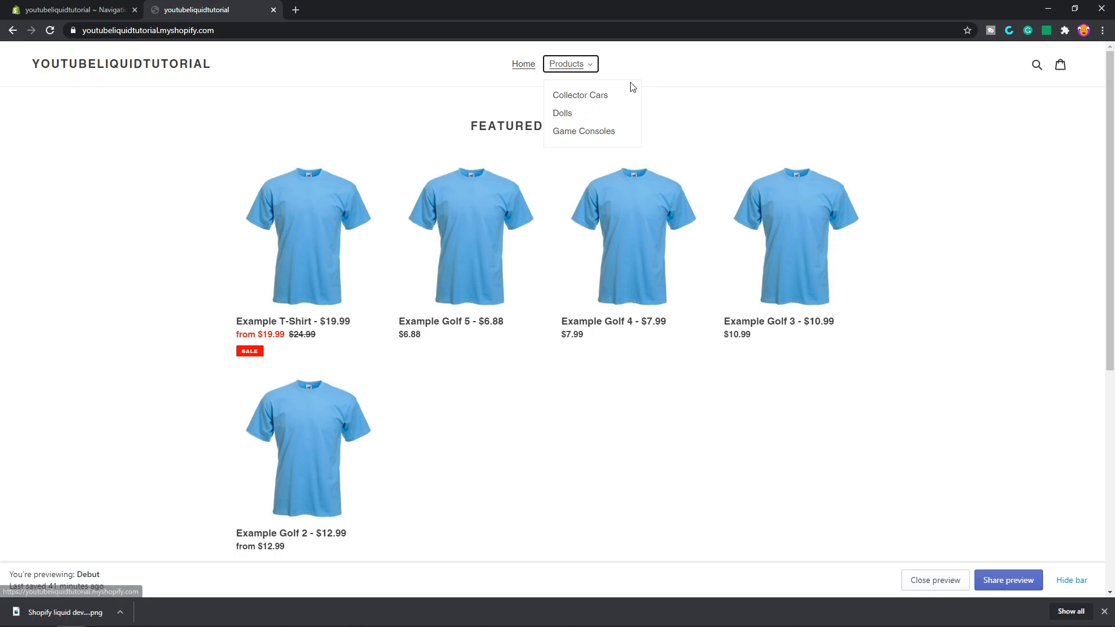
pyautogui.click(712, 113)
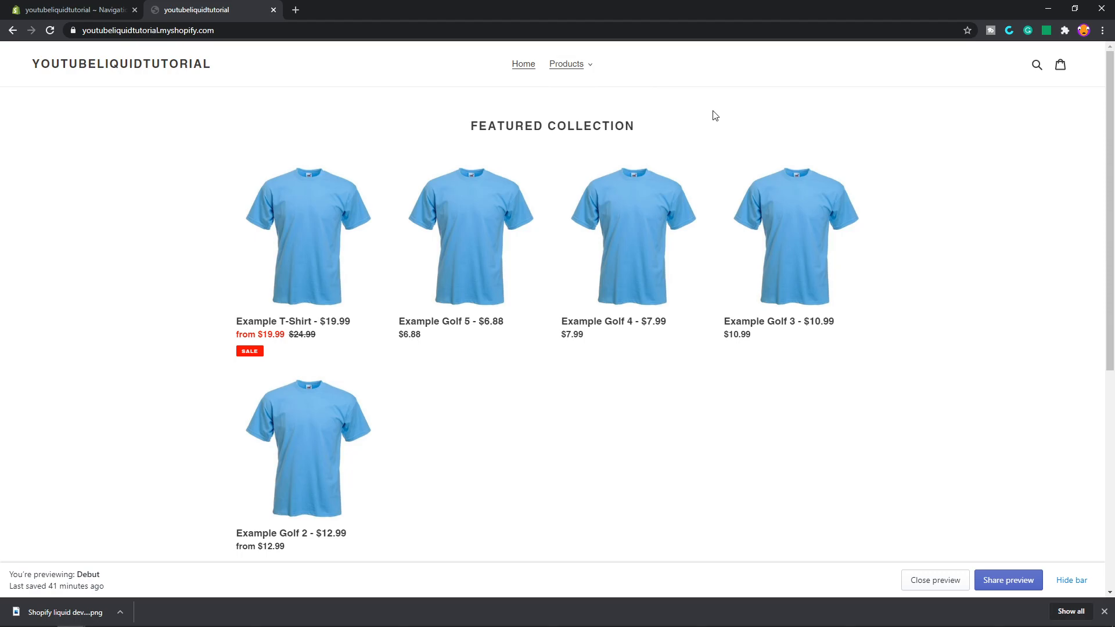
# Add a menu item named Test car1 linking to the home page and nest it under Collector Cars.
pyautogui.click(111, 16)
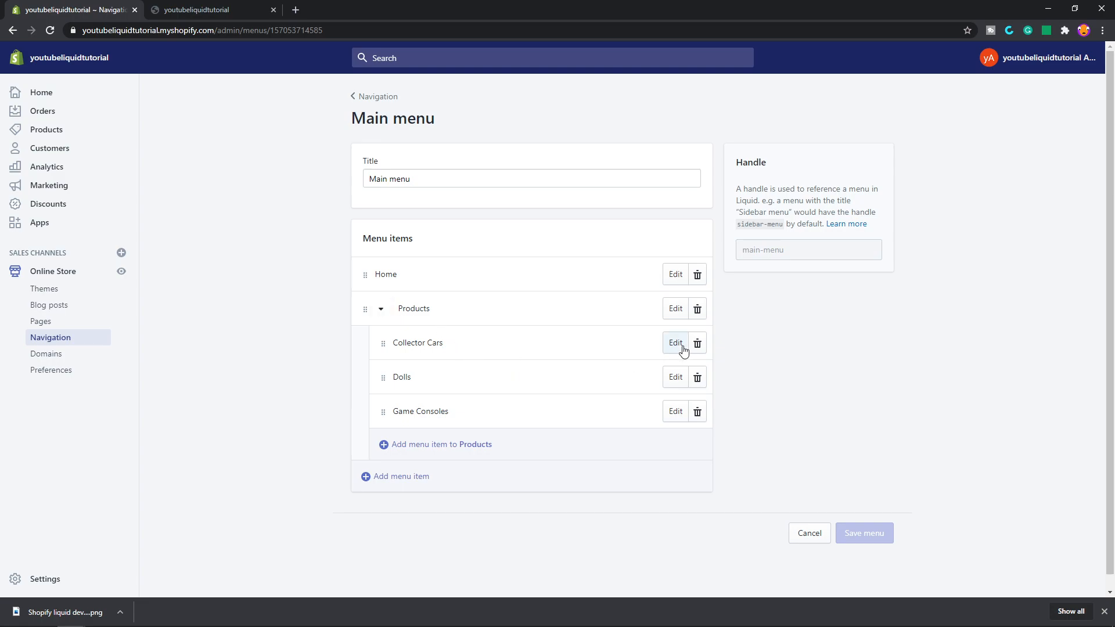
pyautogui.click(446, 445)
pyautogui.click(445, 320)
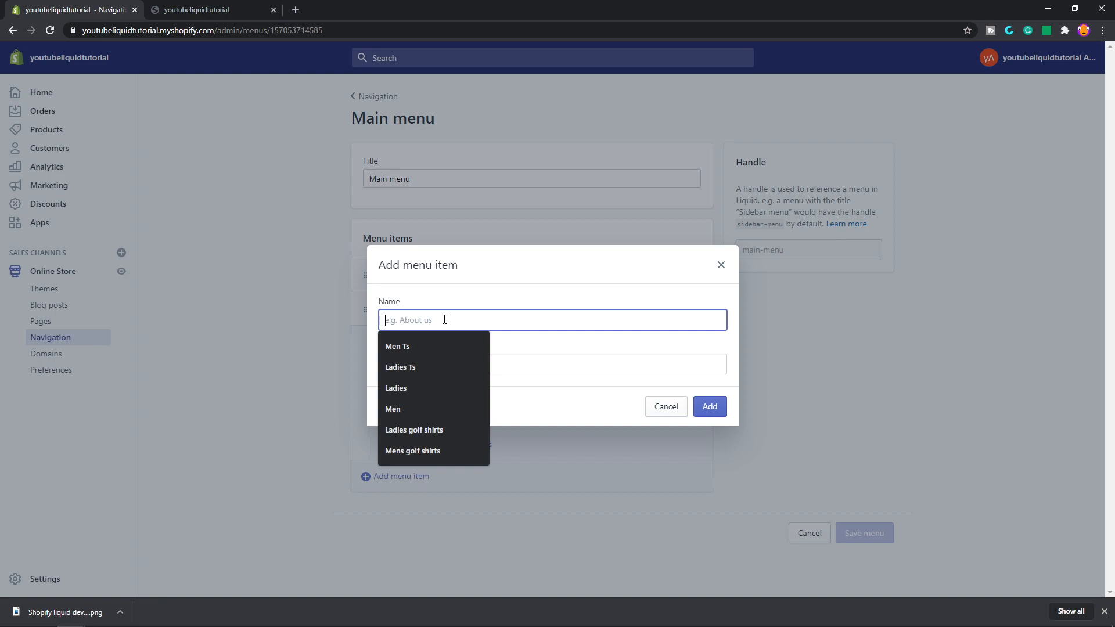
pyautogui.write('Test c')
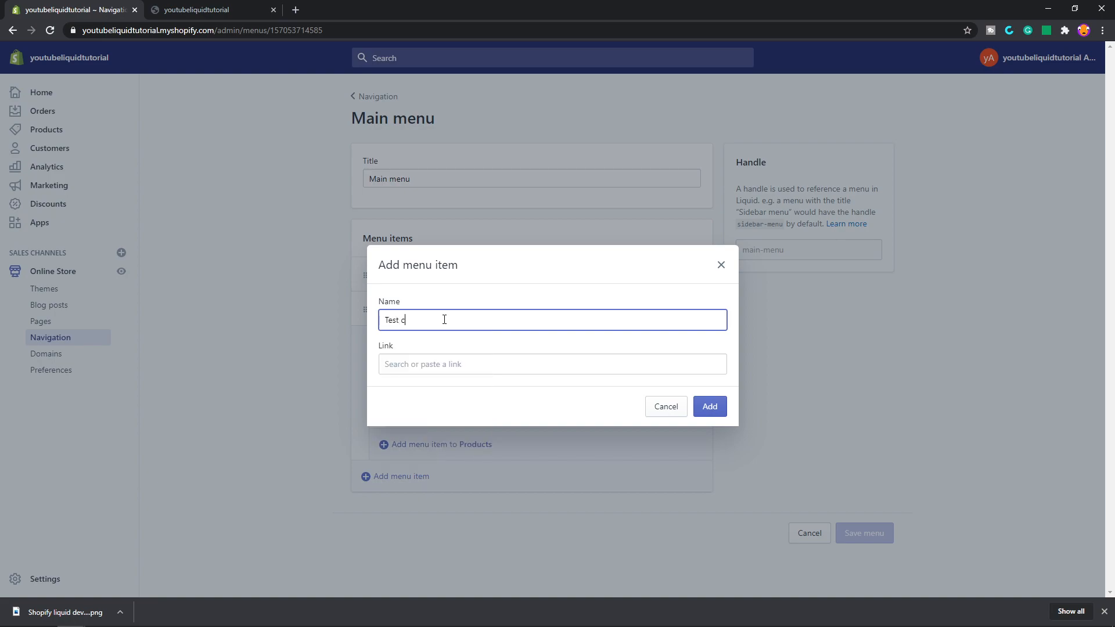
pyautogui.write('ar1')
pyautogui.click(470, 363)
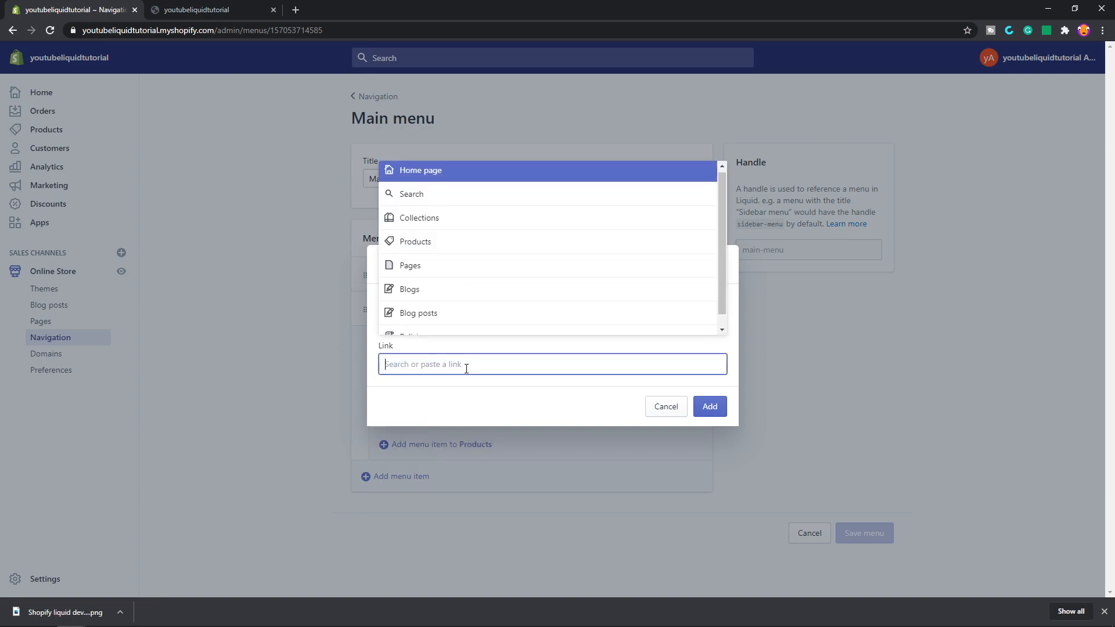
pyautogui.click(407, 169)
pyautogui.click(724, 413)
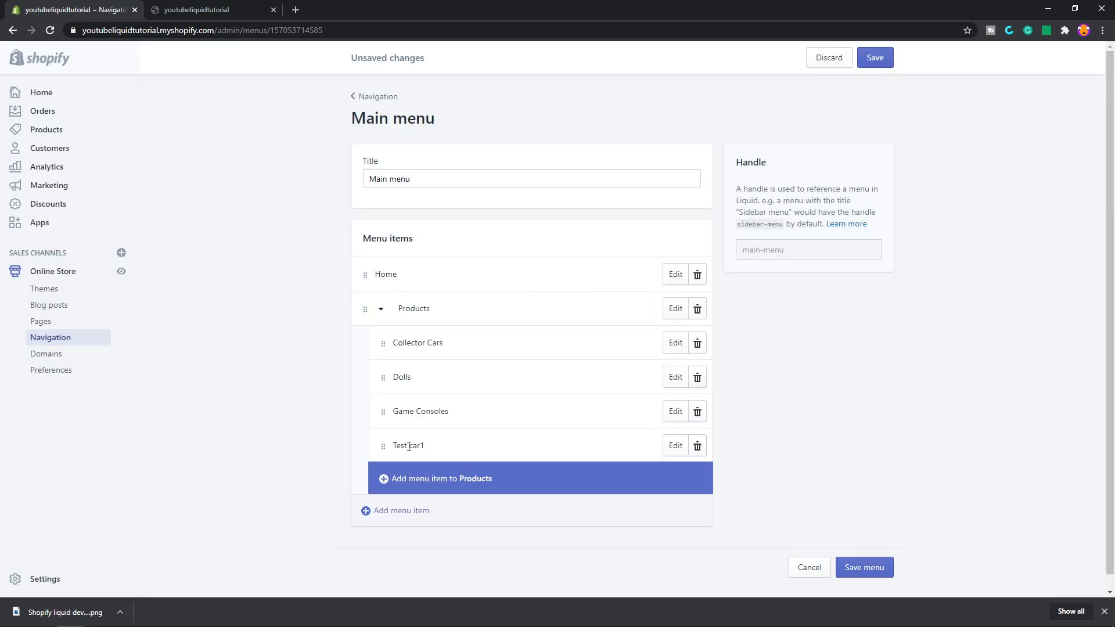
pyautogui.moveTo(384, 446); pyautogui.dragTo(525, 349)
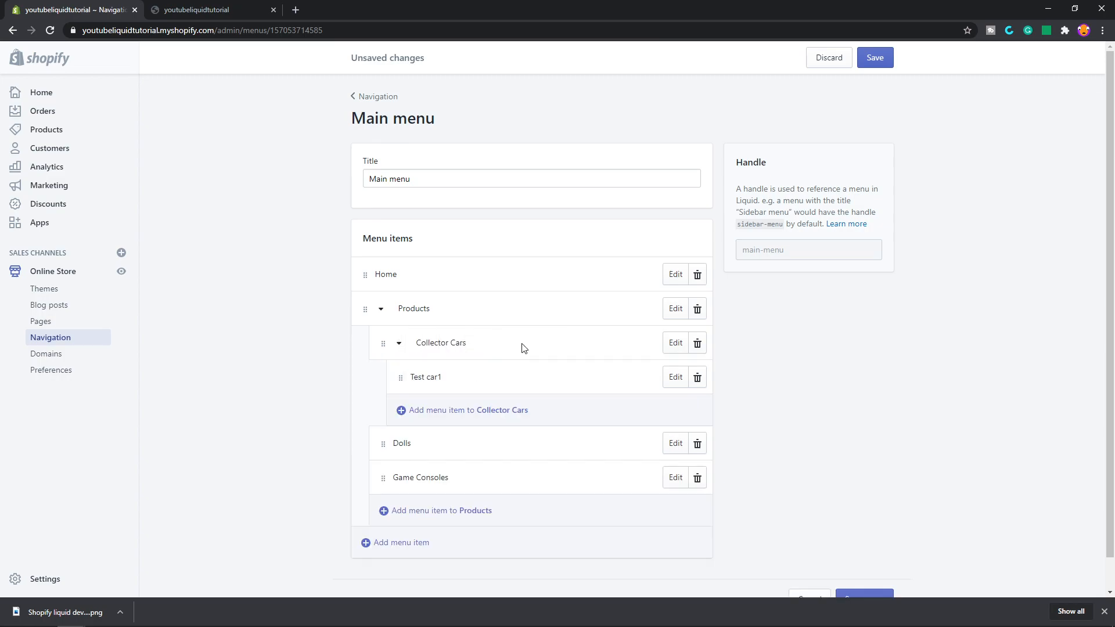
# Add a sub-item named Test 2 under Collector Cars, linking to the home page.
pyautogui.click(500, 418)
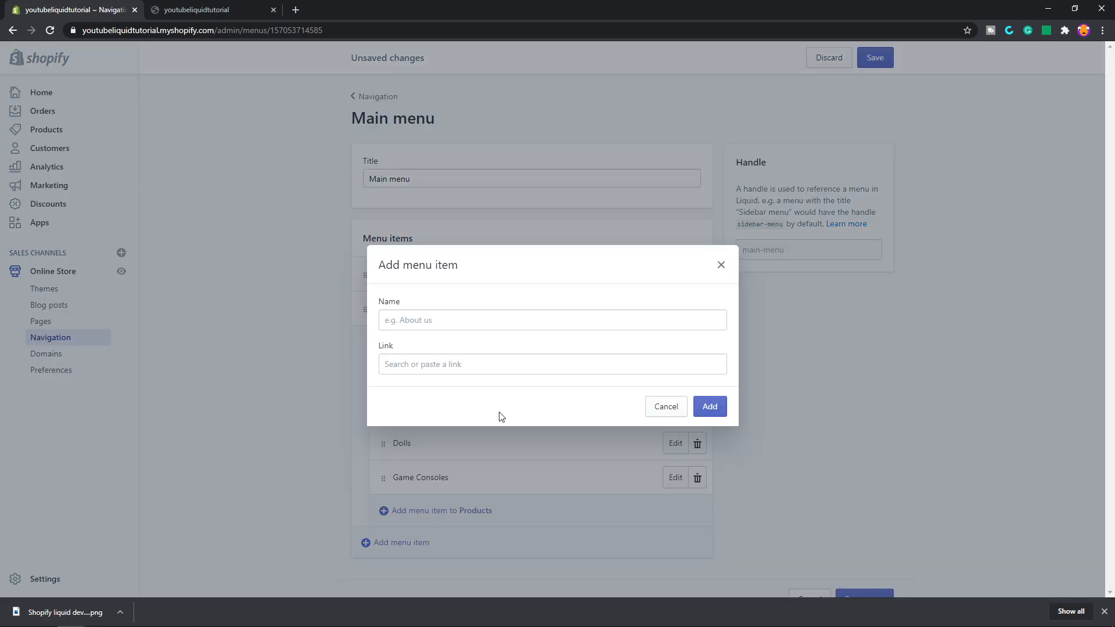
pyautogui.click(466, 320)
pyautogui.write('Test 2')
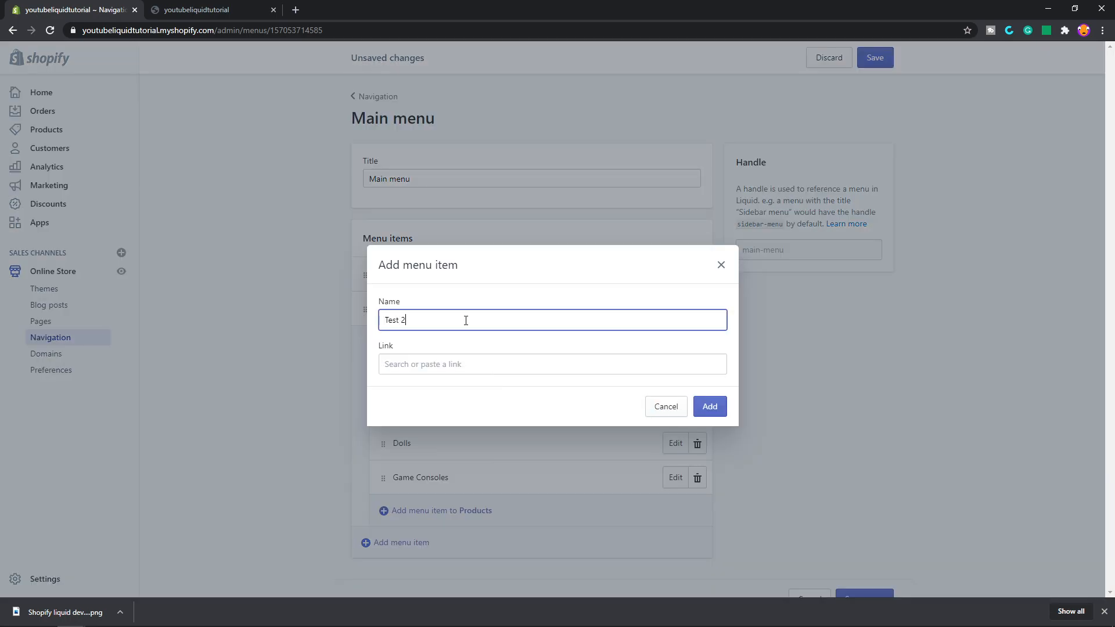
pyautogui.click(460, 364)
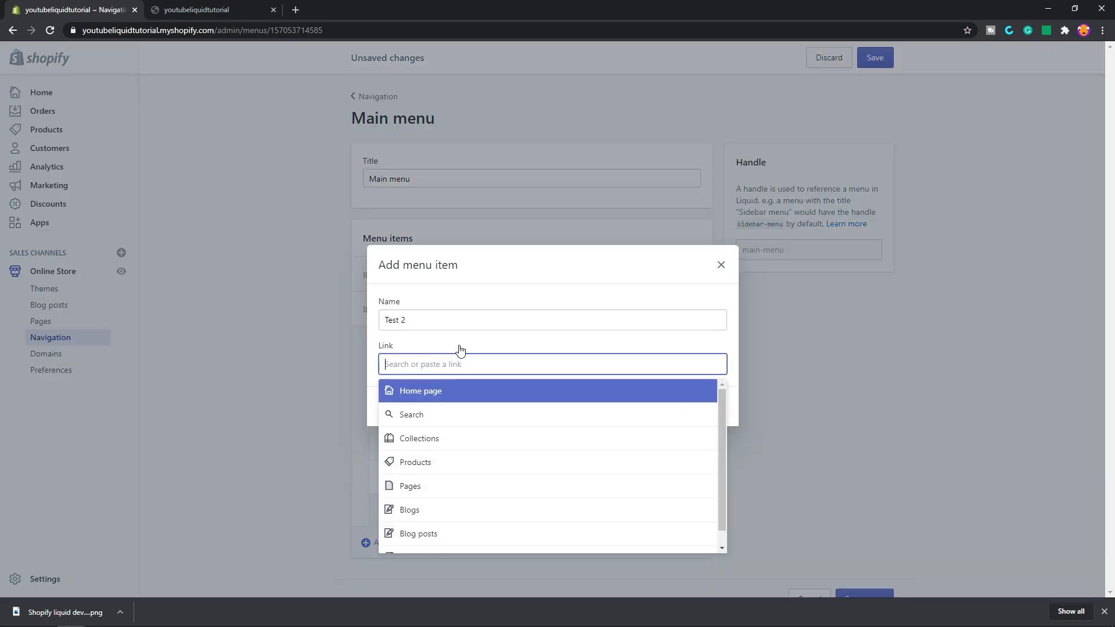
pyautogui.click(456, 395)
pyautogui.click(710, 407)
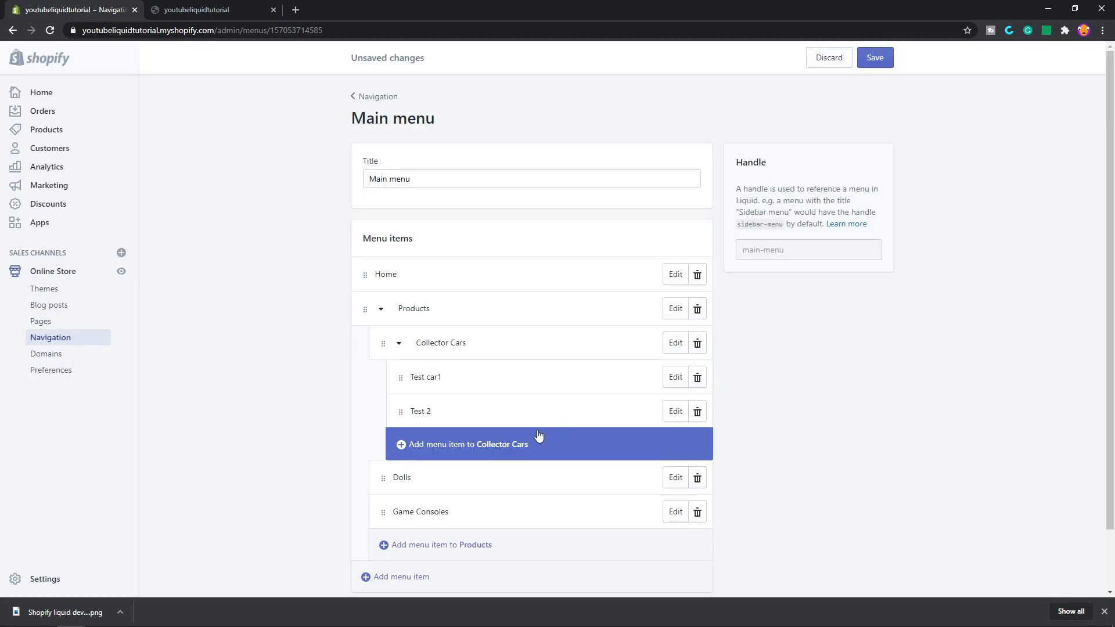
# Add a sub-item named Test 3 under Collector Cars, linking to the home page, and save the menu.
pyautogui.click(502, 447)
pyautogui.click(446, 321)
pyautogui.write('Test 3')
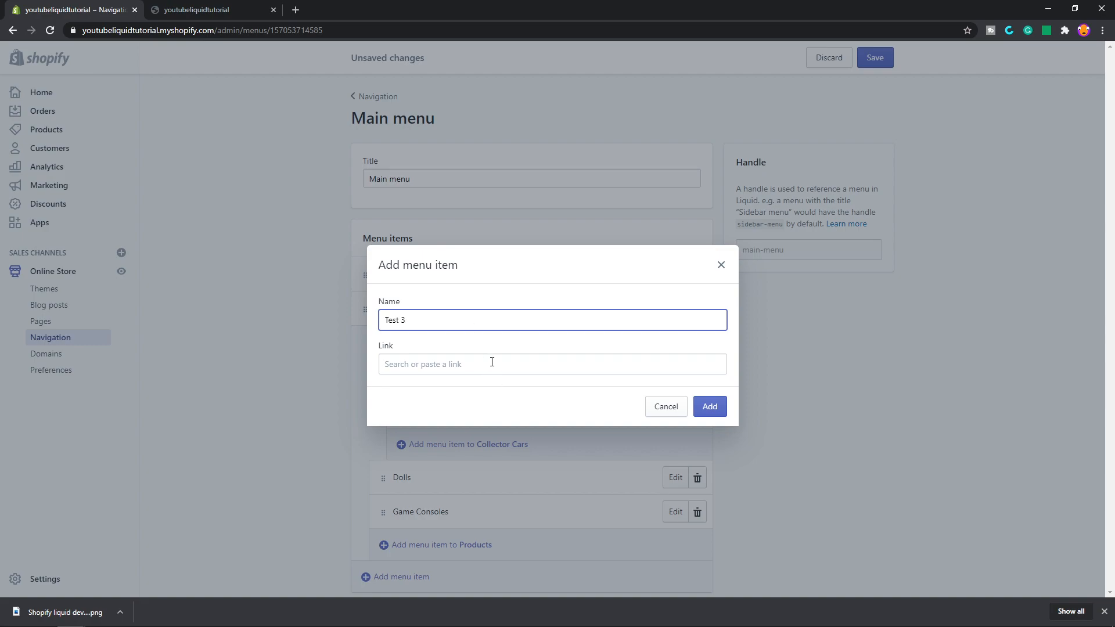
pyautogui.click(491, 363)
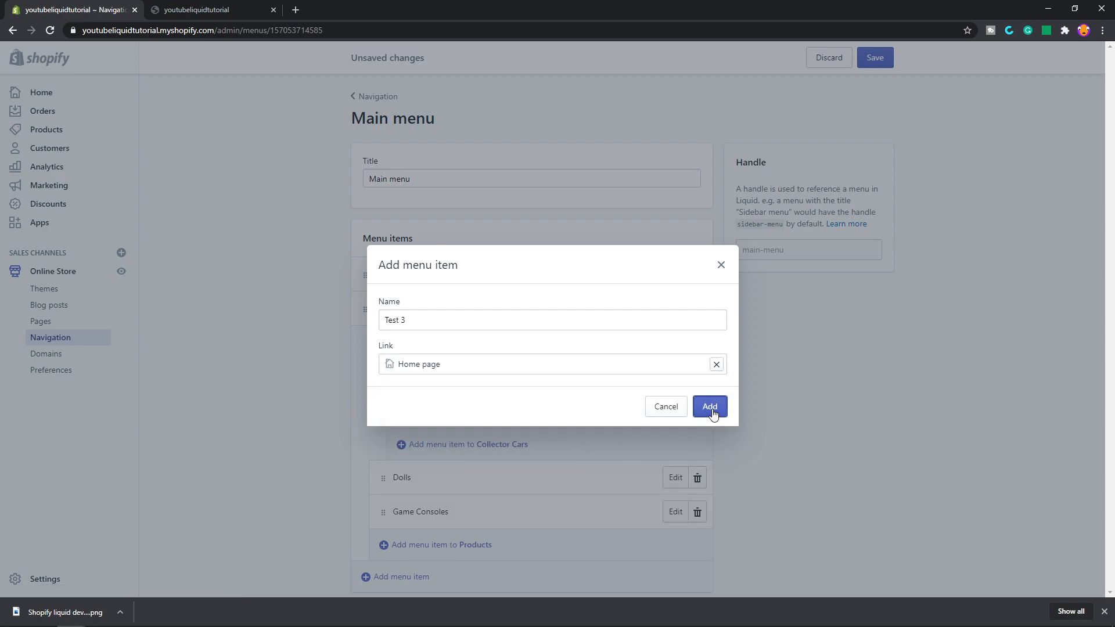
pyautogui.click(711, 408)
pyautogui.click(873, 57)
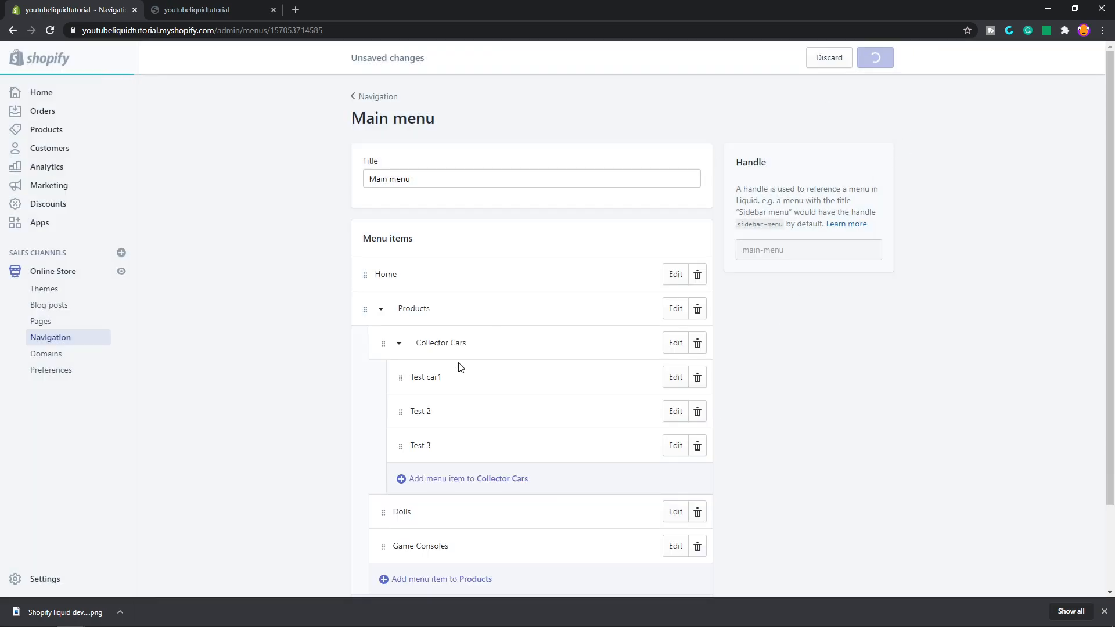
# Add a menu item named Test Doll 1 linking to the home page and nest it under Dolls.
pyautogui.scroll(-2, 482, 409)
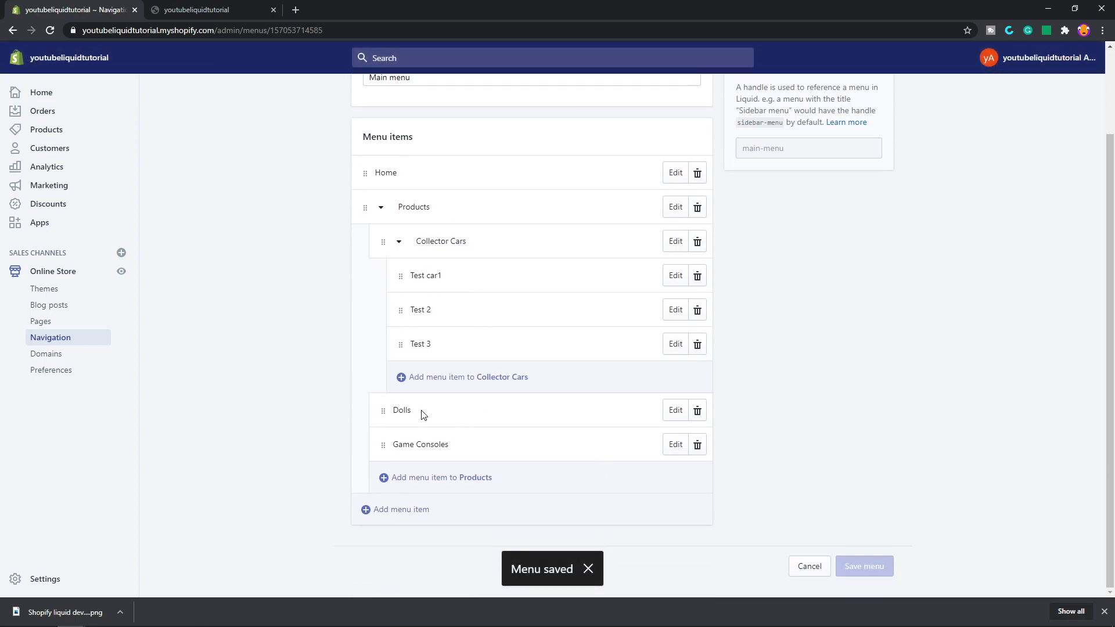
pyautogui.click(421, 477)
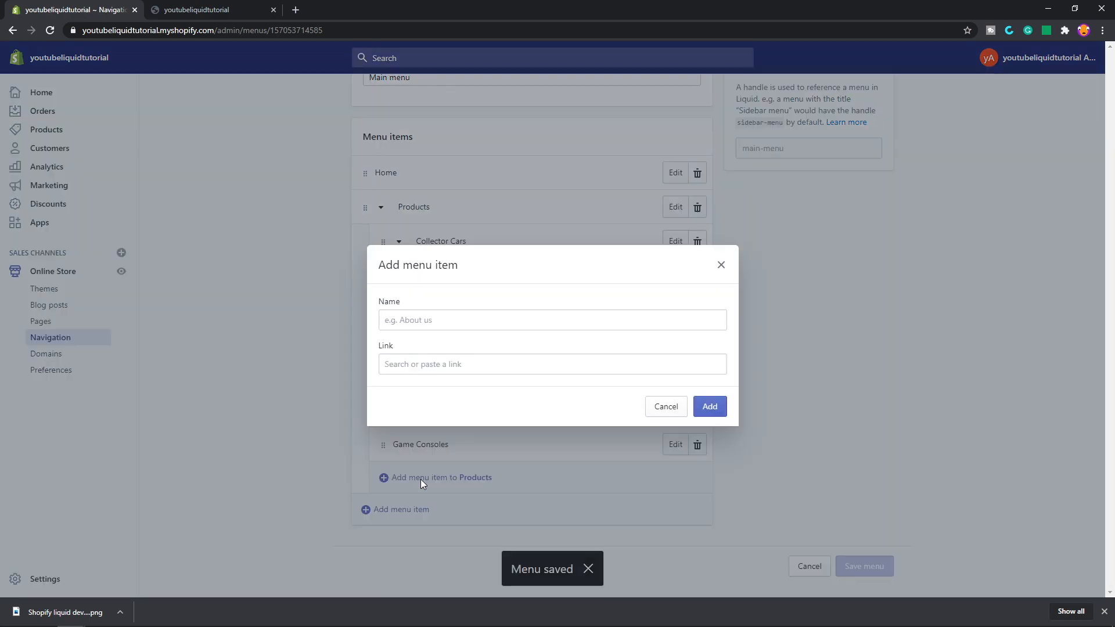
pyautogui.click(524, 323)
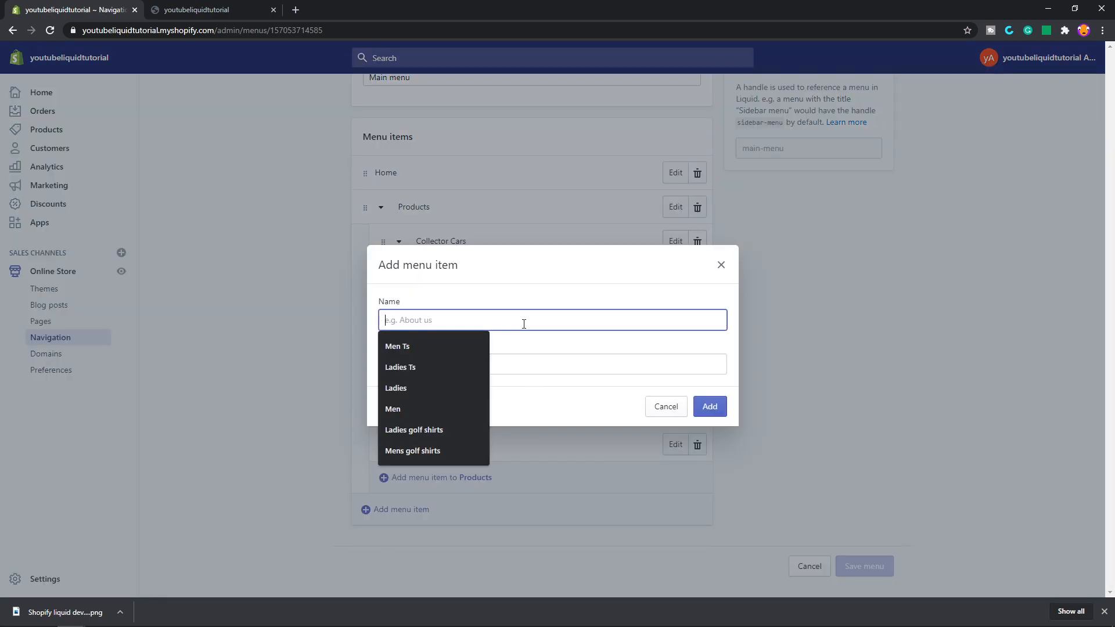
pyautogui.write('Test Doll 1')
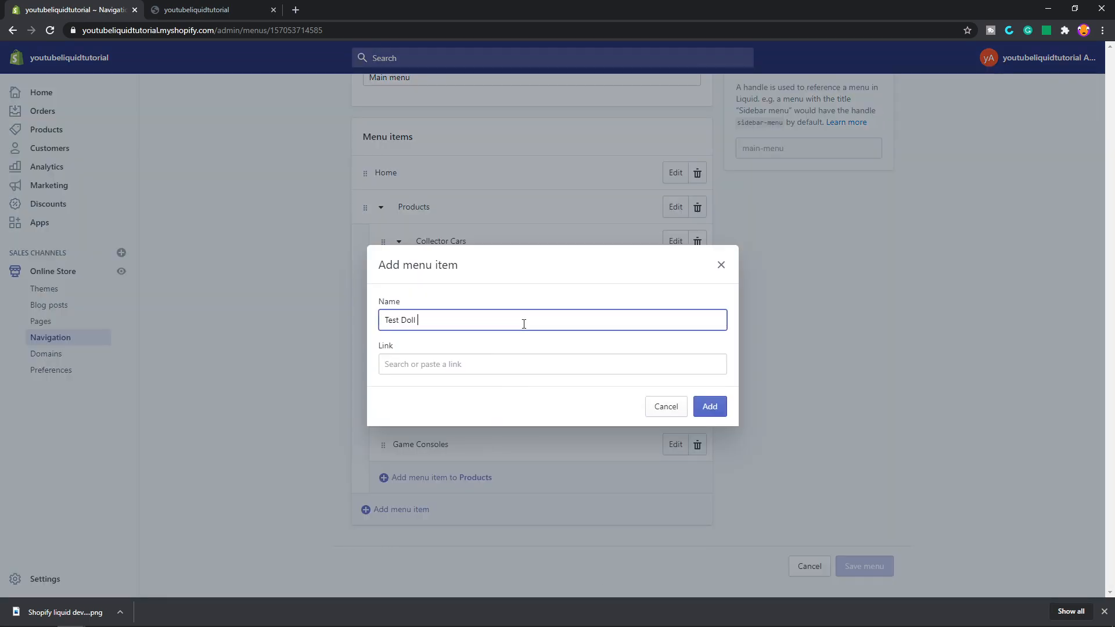
pyautogui.click(479, 364)
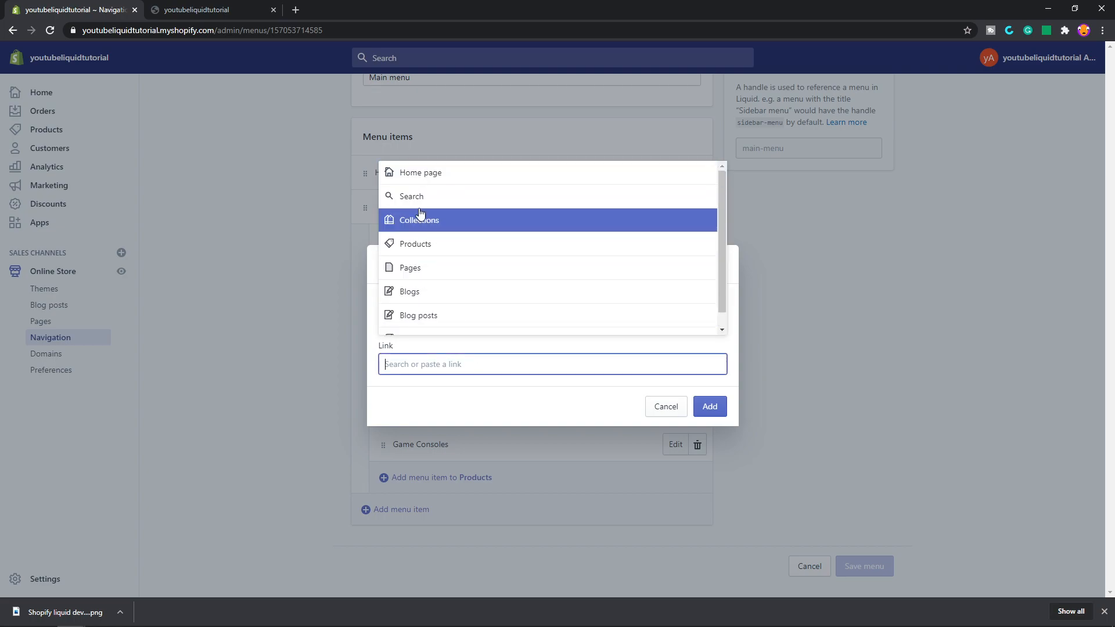
pyautogui.click(413, 173)
pyautogui.click(726, 409)
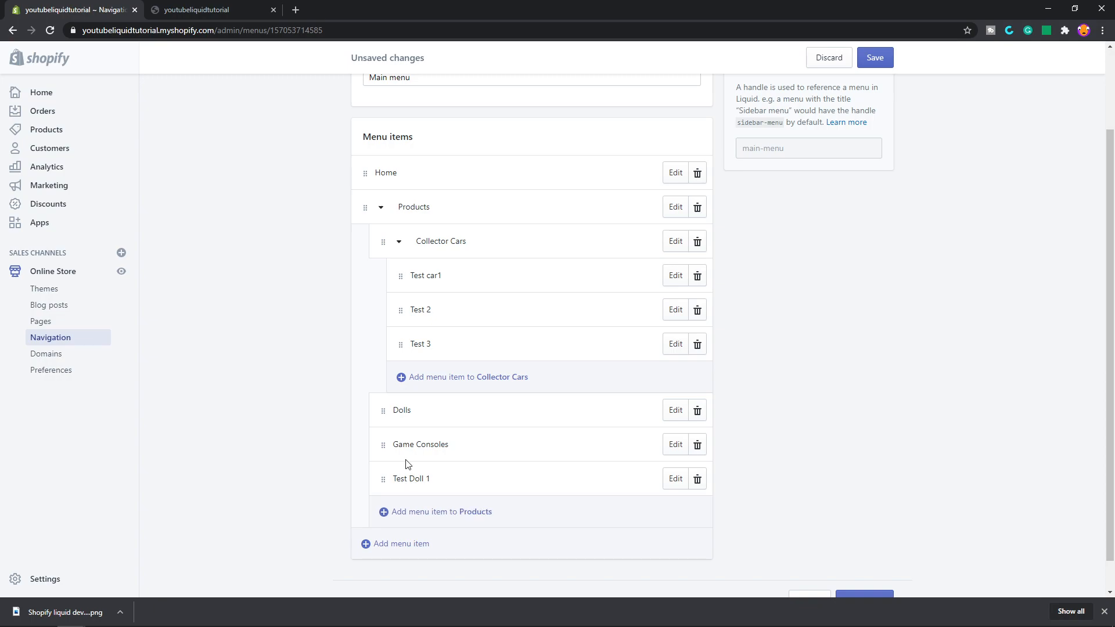
pyautogui.moveTo(401, 478); pyautogui.dragTo(408, 411)
pyautogui.moveTo(386, 481); pyautogui.dragTo(597, 415)
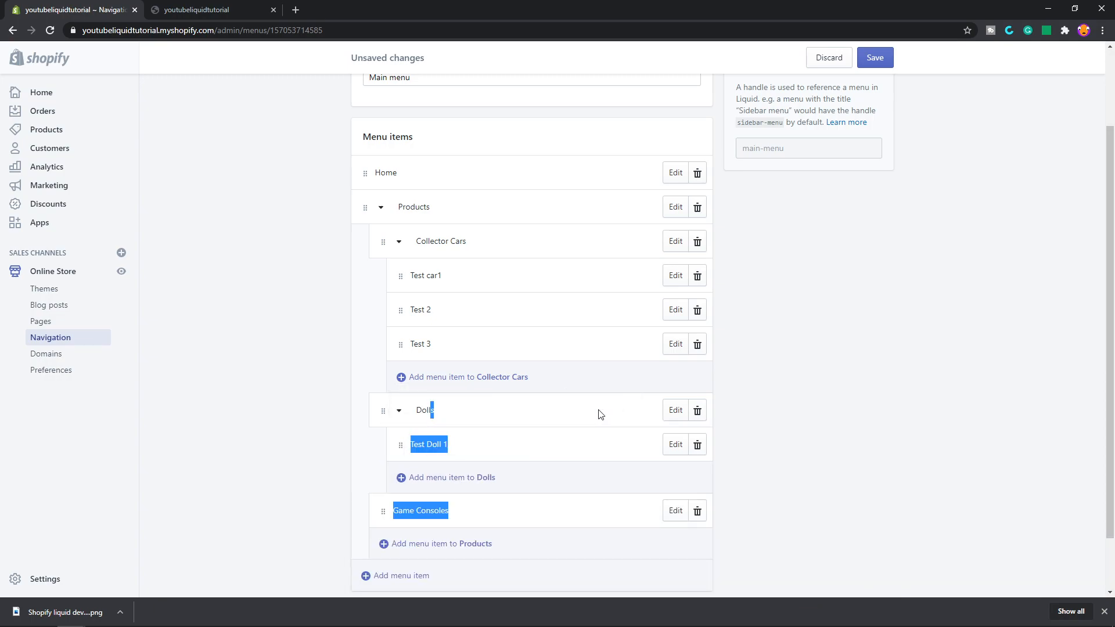
# Add a sub-item named Test doll 2 under Dolls, linking to the home page.
pyautogui.click(489, 476)
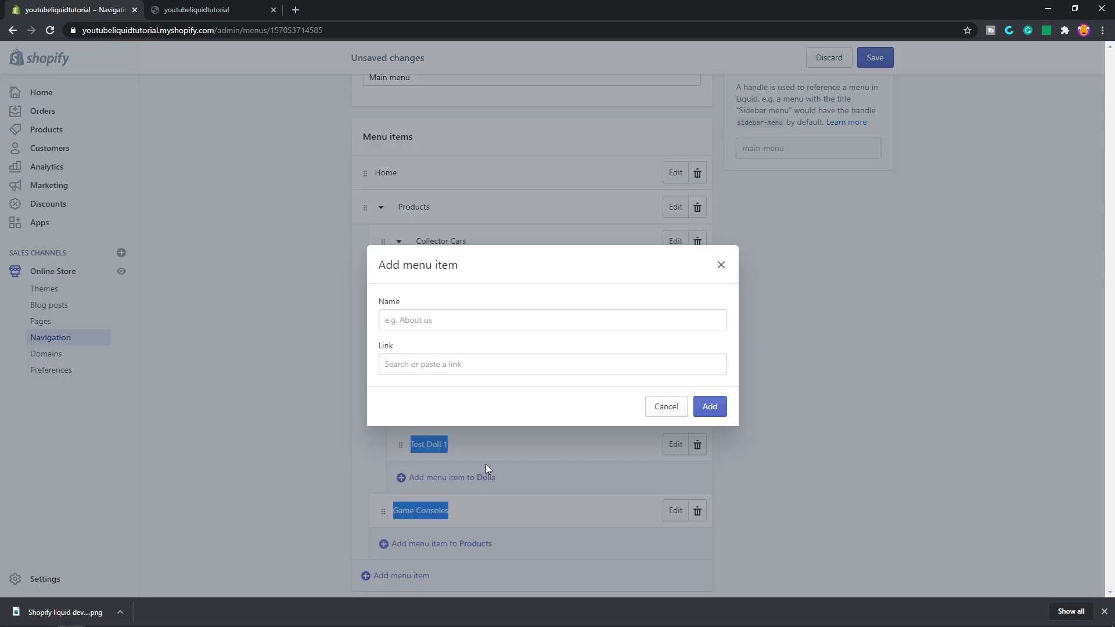
pyautogui.click(425, 314)
pyautogui.write('Test dols 2')
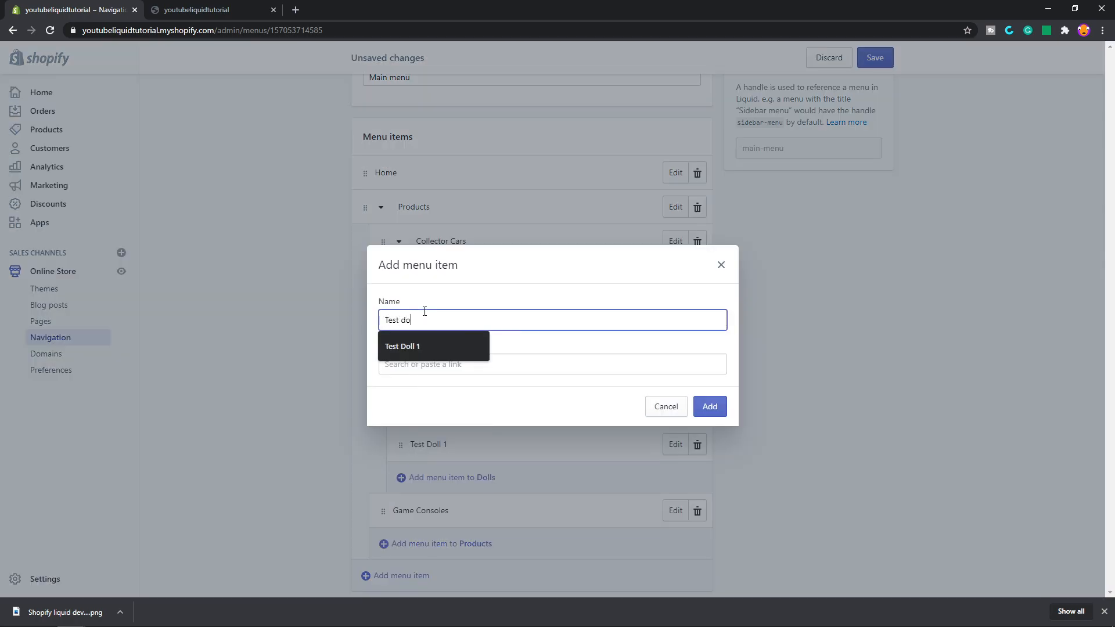
pyautogui.press('BackSpace')
pyautogui.press('BackSpace')
pyautogui.press('BackSpace')
pyautogui.write('l 2')
pyautogui.click(719, 411)
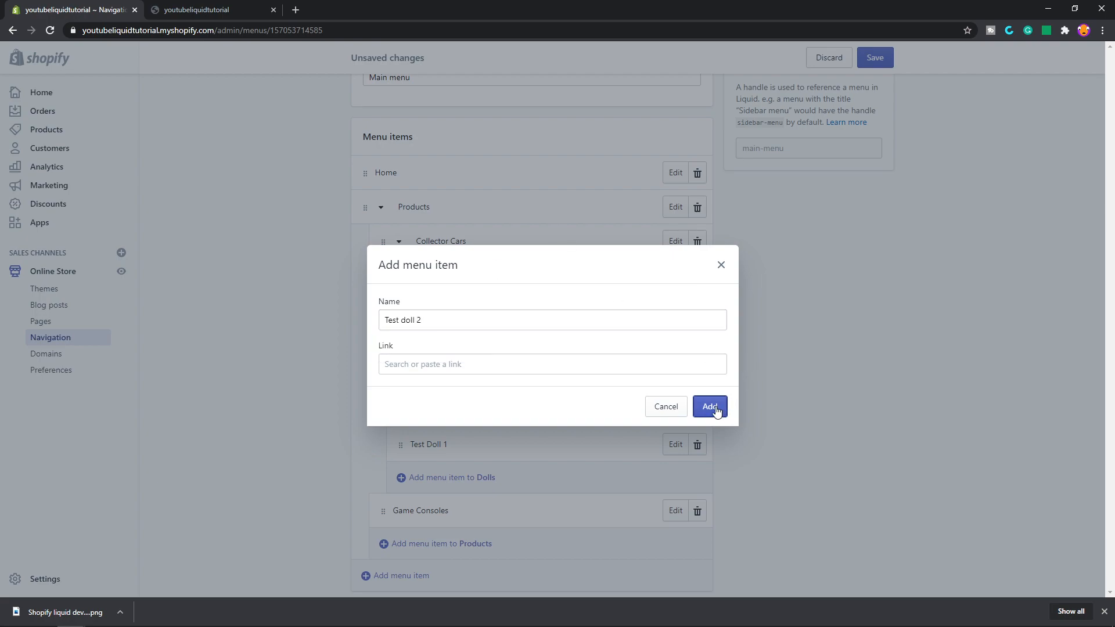
pyautogui.click(532, 393)
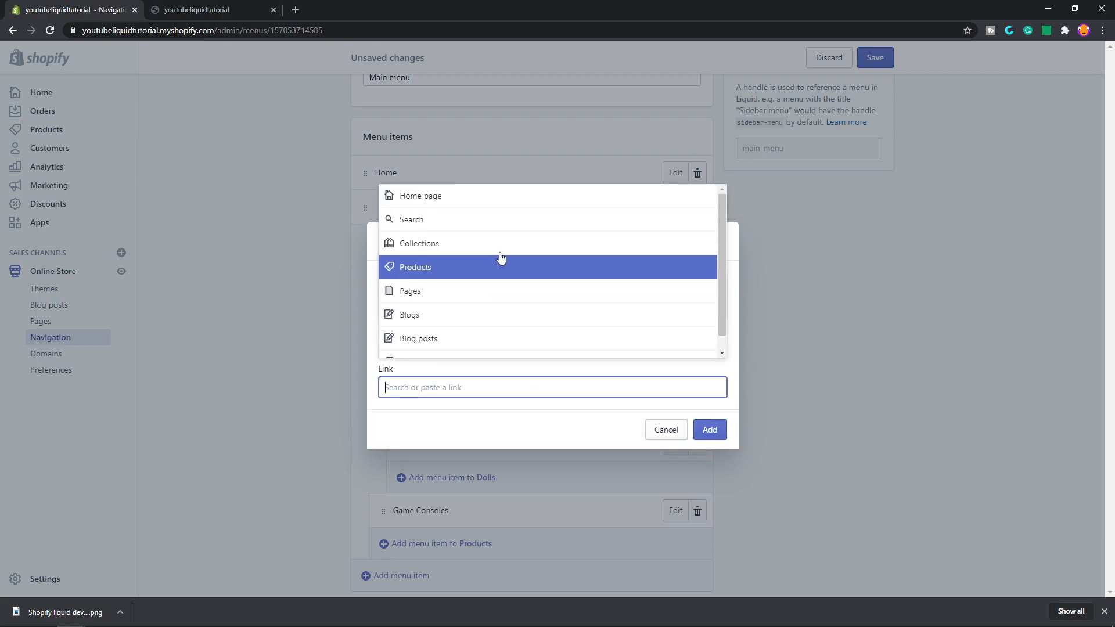
pyautogui.click(470, 197)
pyautogui.click(722, 441)
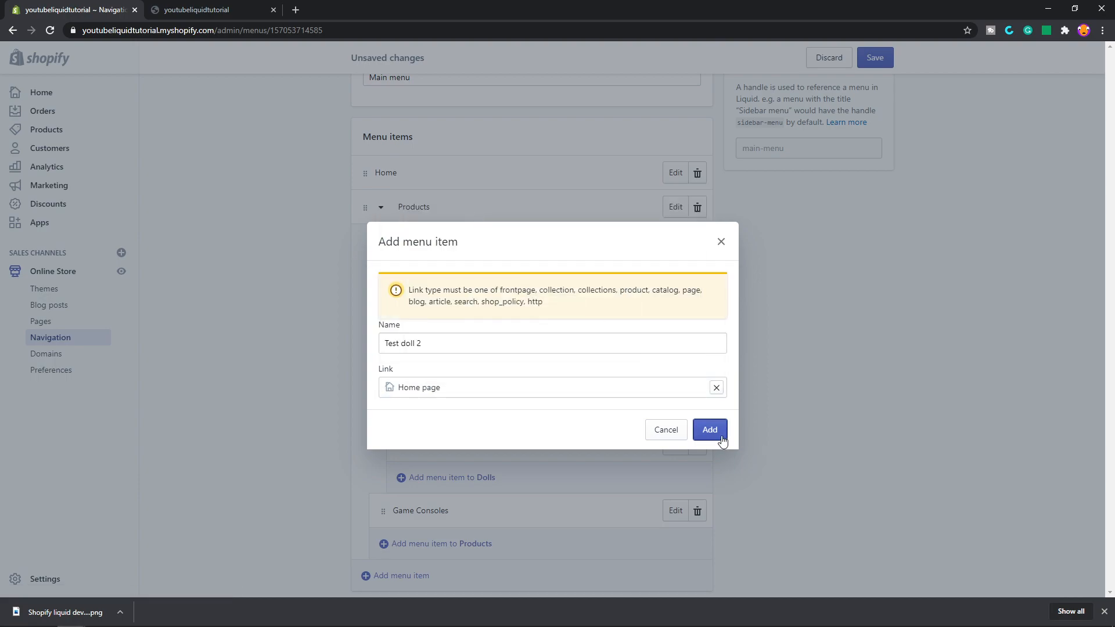
# Add a menu item named Test console 1 linking to the home page, nest it under Game Consoles, and save the menu.
pyautogui.scroll(-2, 717, 441)
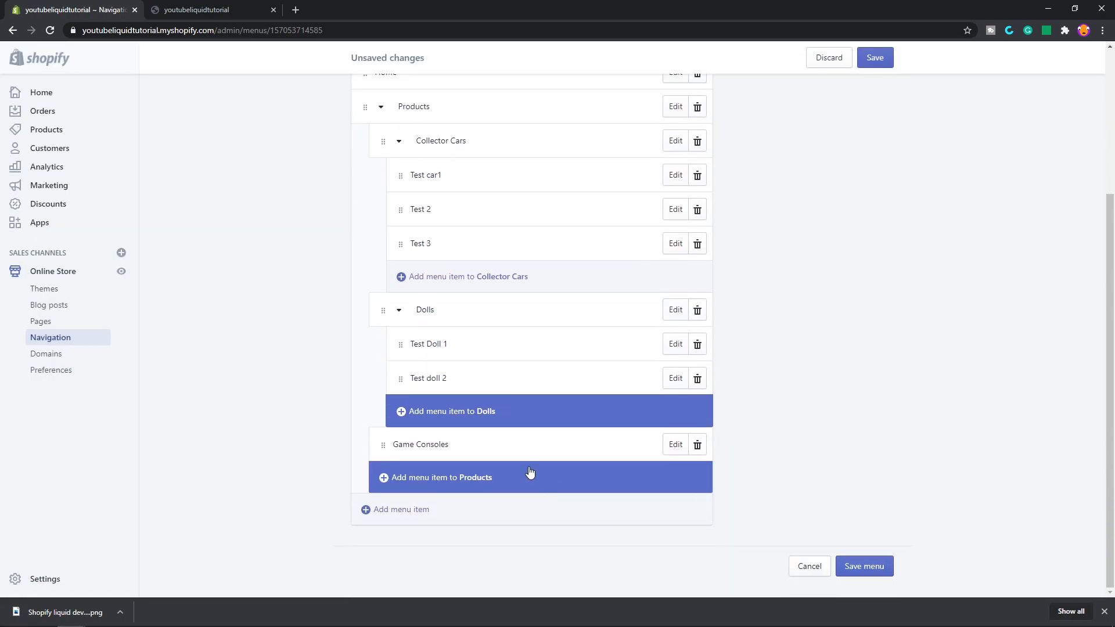
pyautogui.click(442, 472)
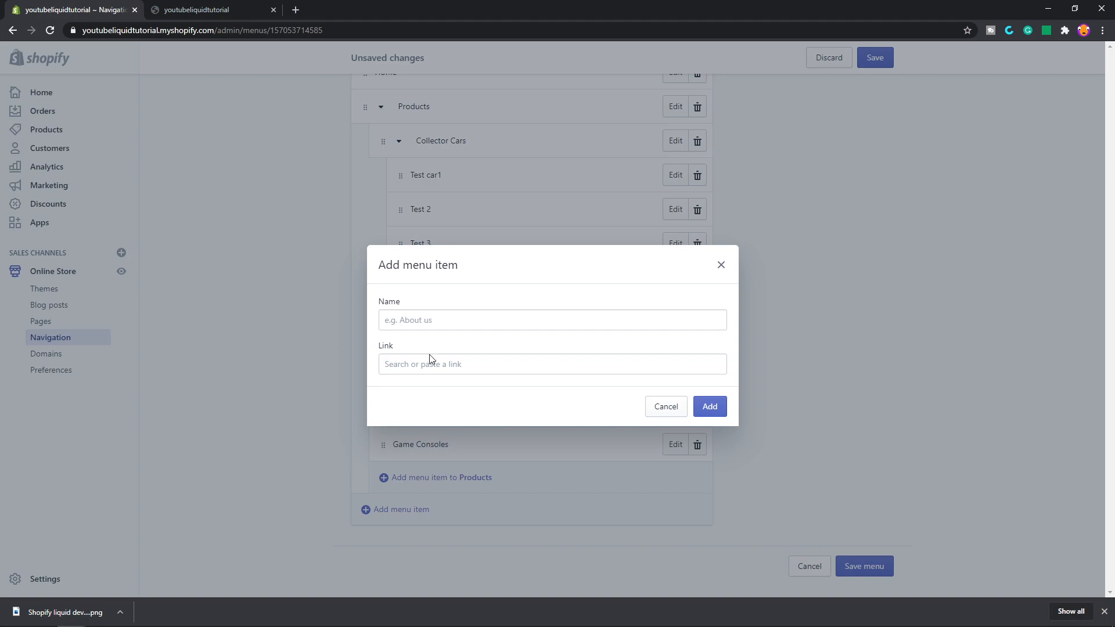
pyautogui.click(432, 321)
pyautogui.write('Tes')
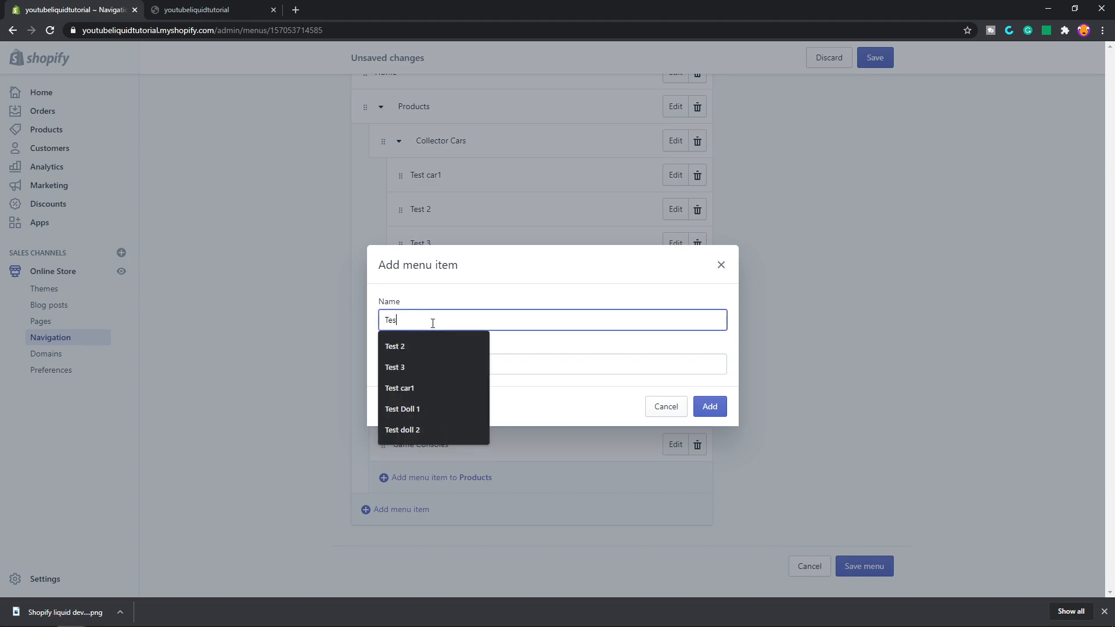
pyautogui.write('t console 1')
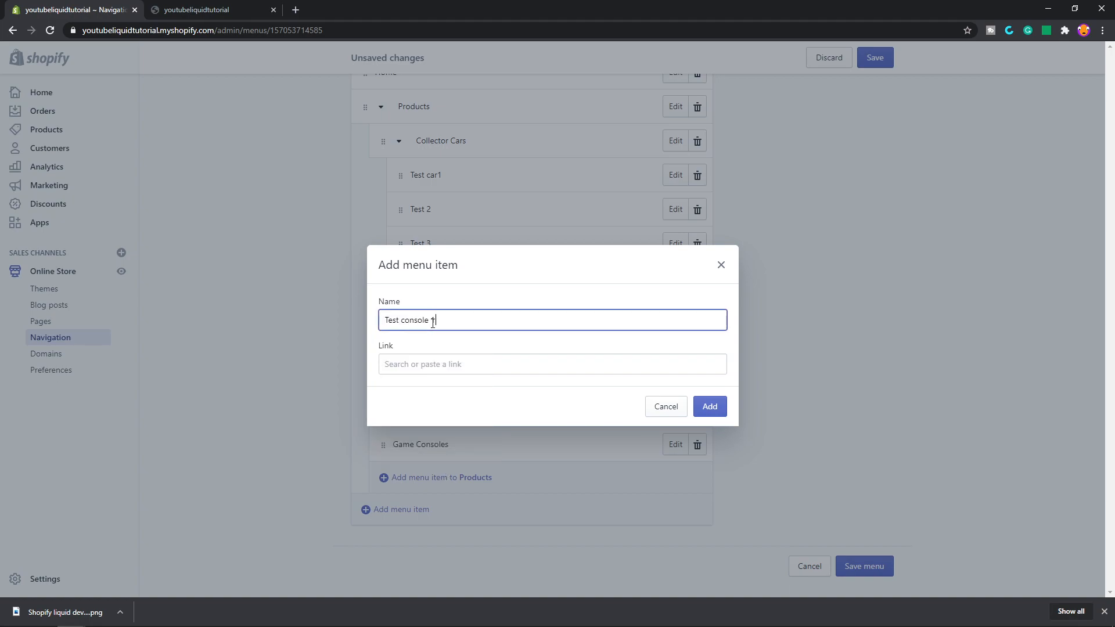
pyautogui.click(437, 365)
pyautogui.click(467, 179)
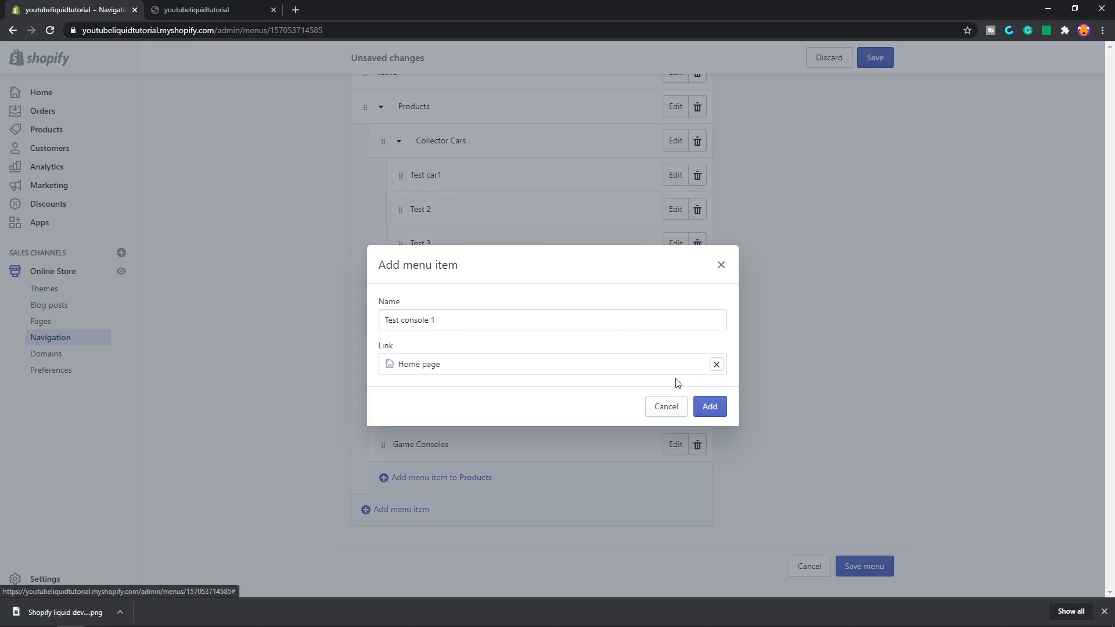
pyautogui.click(709, 408)
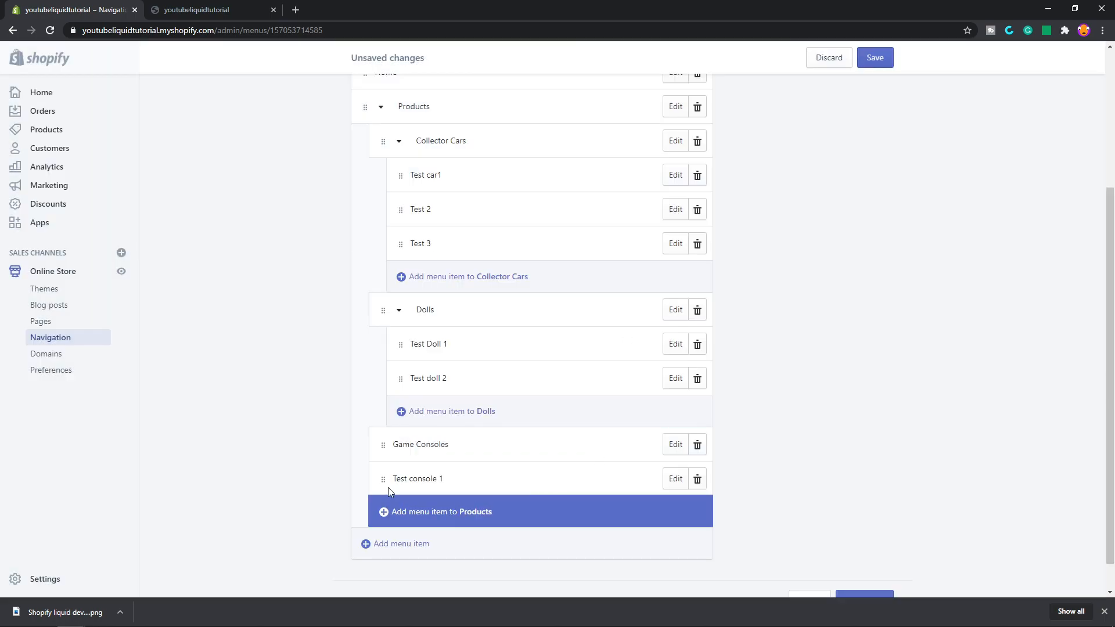
pyautogui.moveTo(385, 483); pyautogui.dragTo(458, 459)
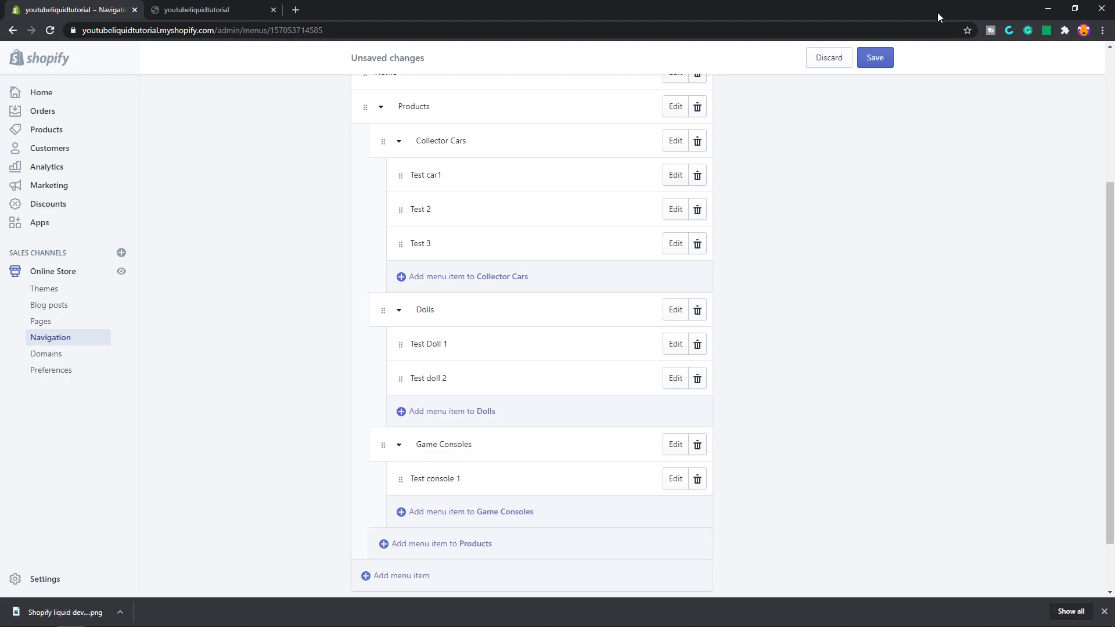
pyautogui.click(890, 62)
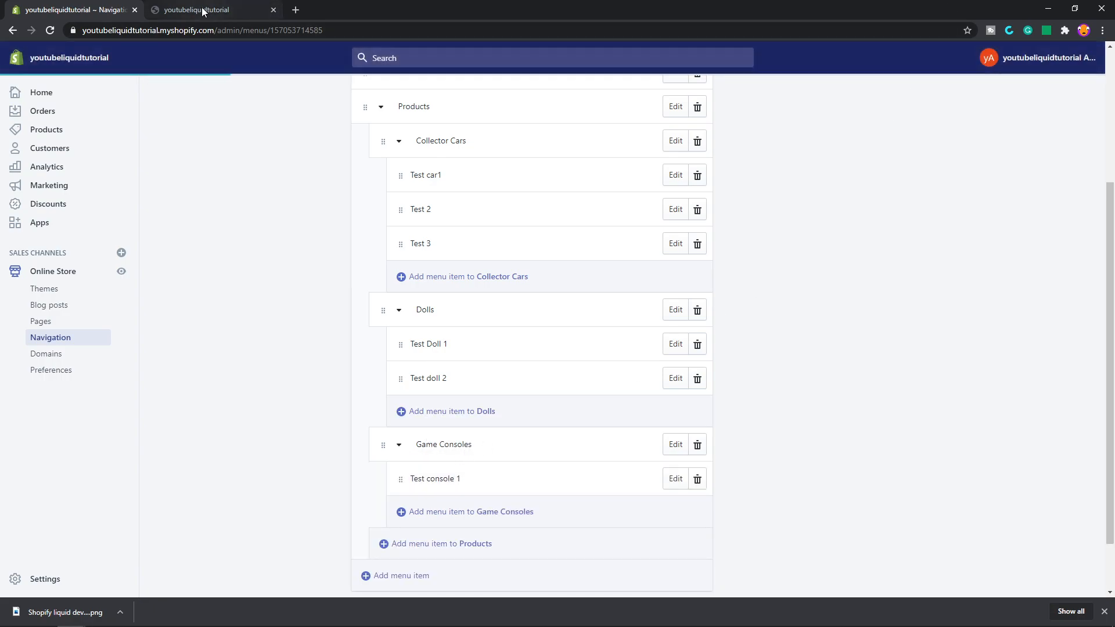
# Reload the storefront preview and examine the nested categories and items in the header's Products drop-down.
pyautogui.click(259, 11)
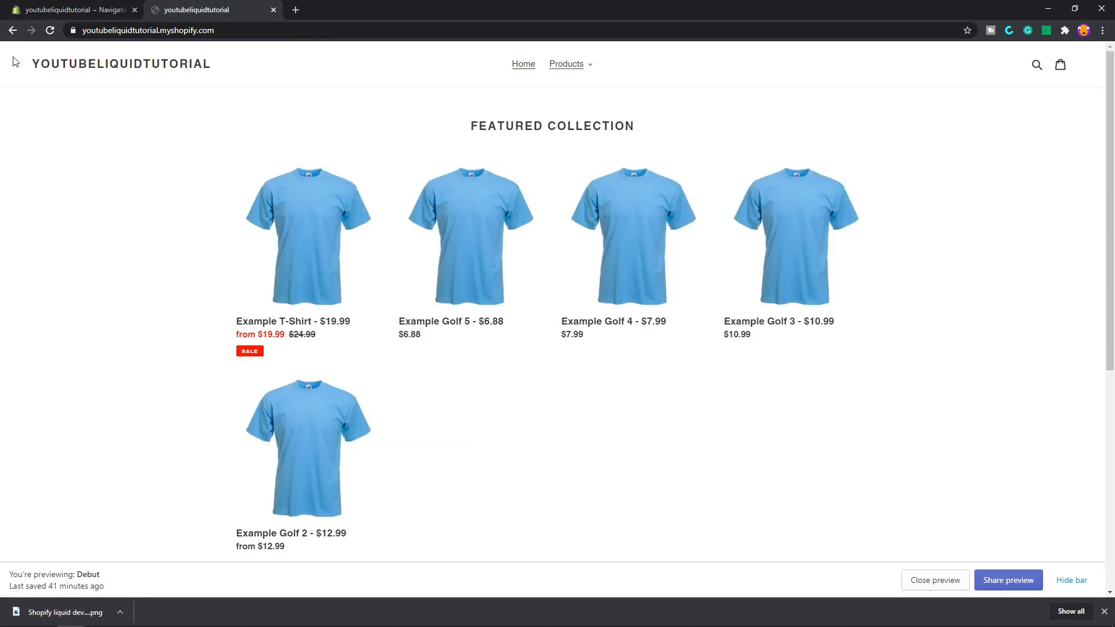
pyautogui.click(49, 33)
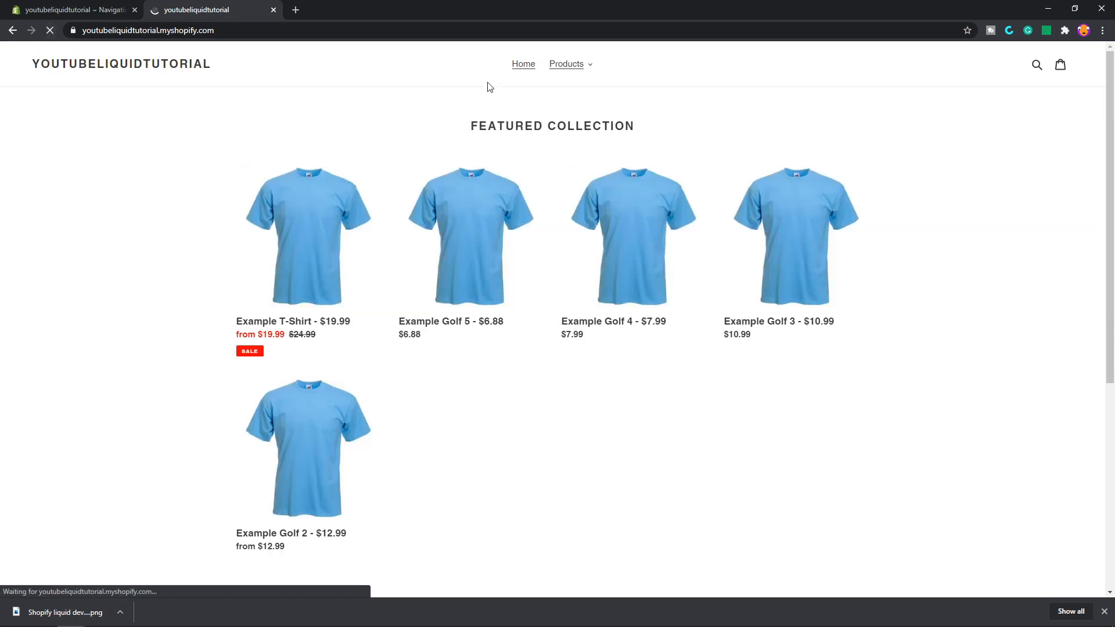
pyautogui.click(591, 65)
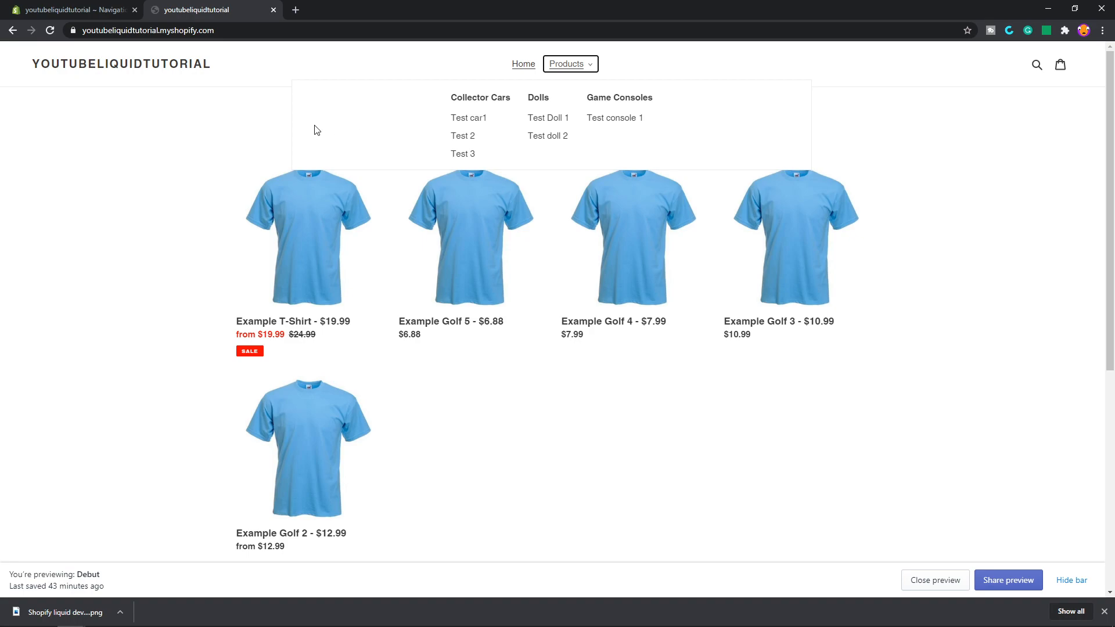